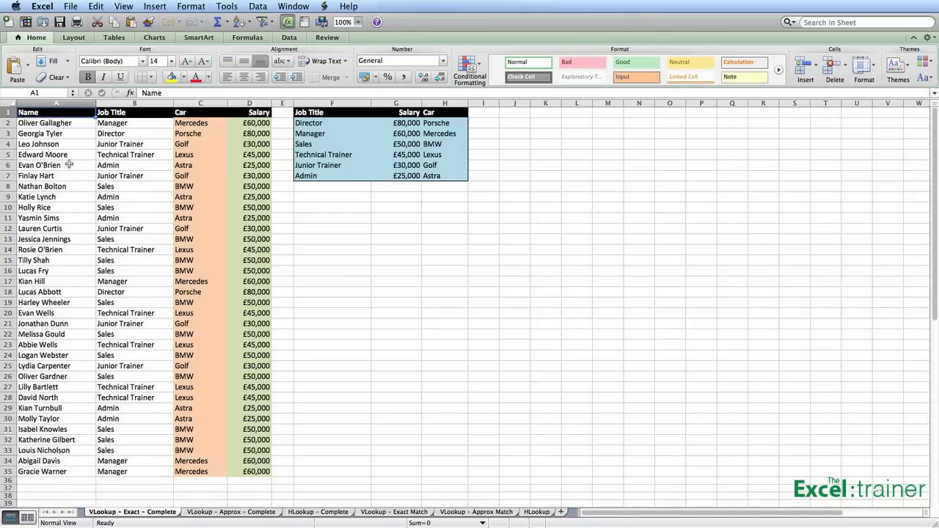
Examine the job title, car and salary cells in row 5 and the Technical Trainer row of the lookup table.
left_click(116, 157)
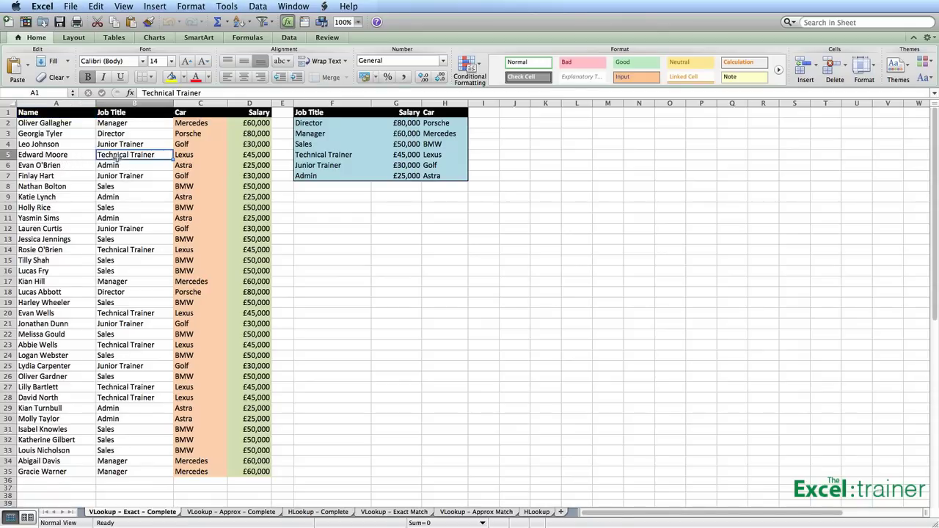
left_click(187, 157)
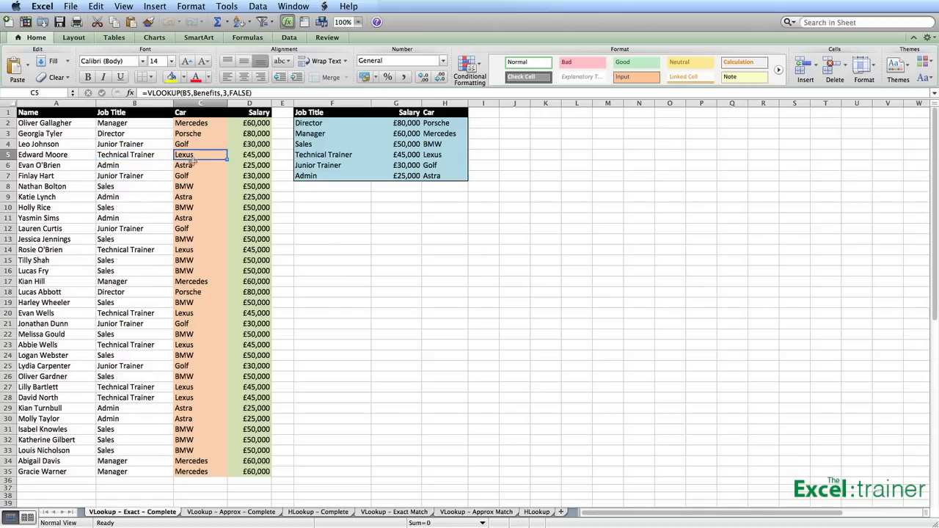
left_click(248, 156)
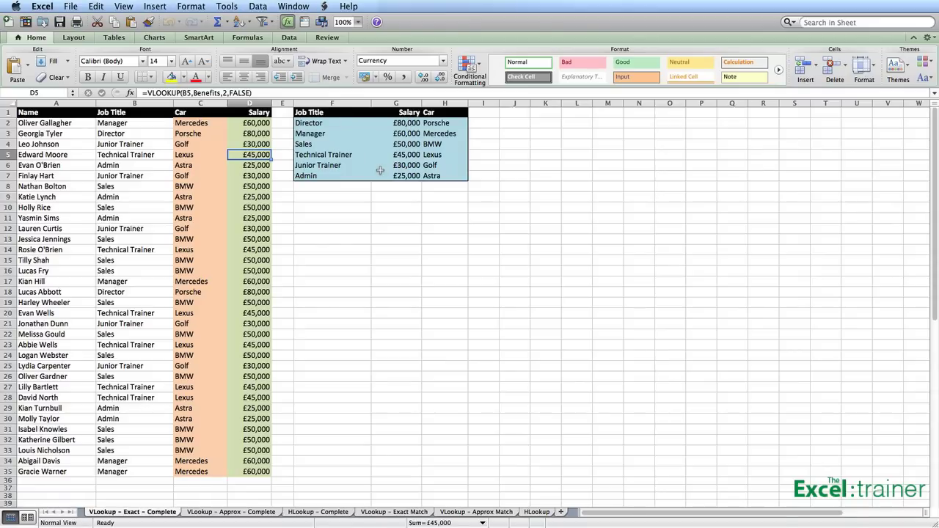
left_click(341, 155)
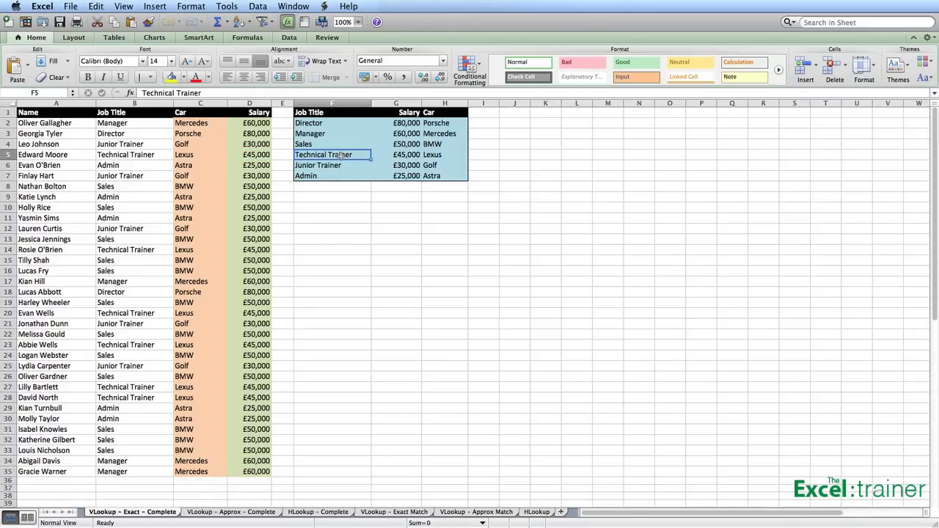
left_click(396, 155)
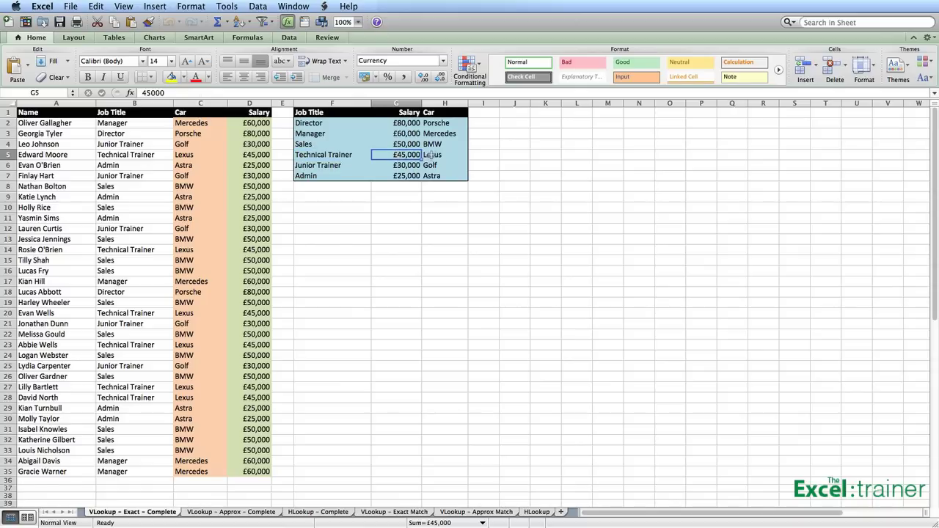
left_click(432, 155)
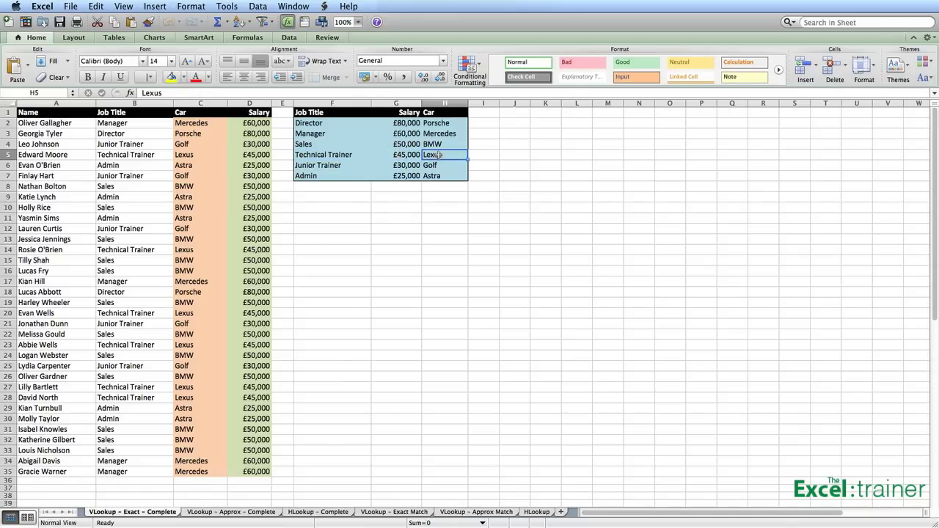
Set the Technical Trainer salary in the lookup table to 47000 and check the Technical Trainers' salaries in column D.
left_click(400, 155)
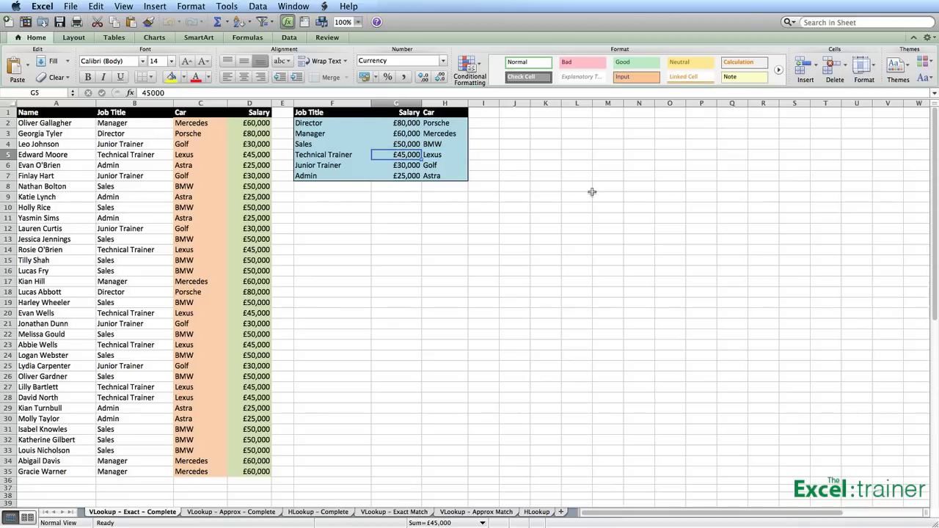
type("47000")
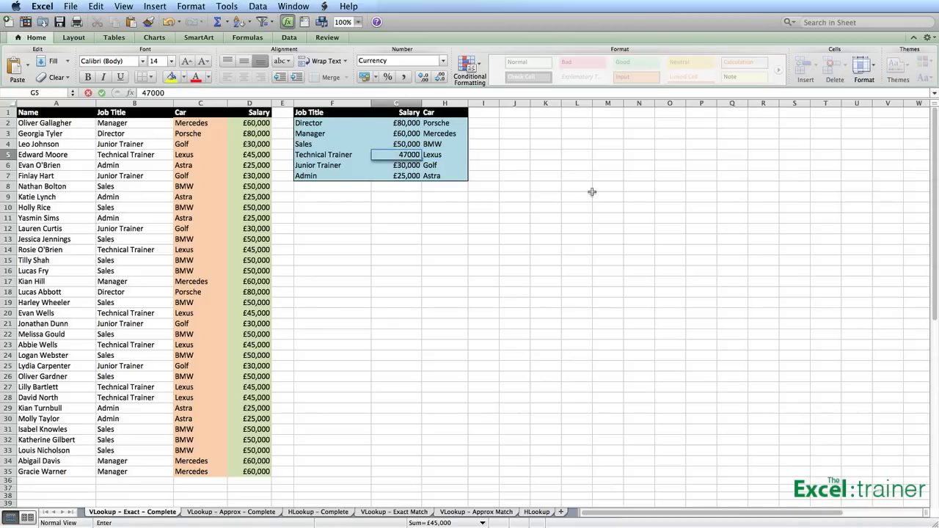
key("Return")
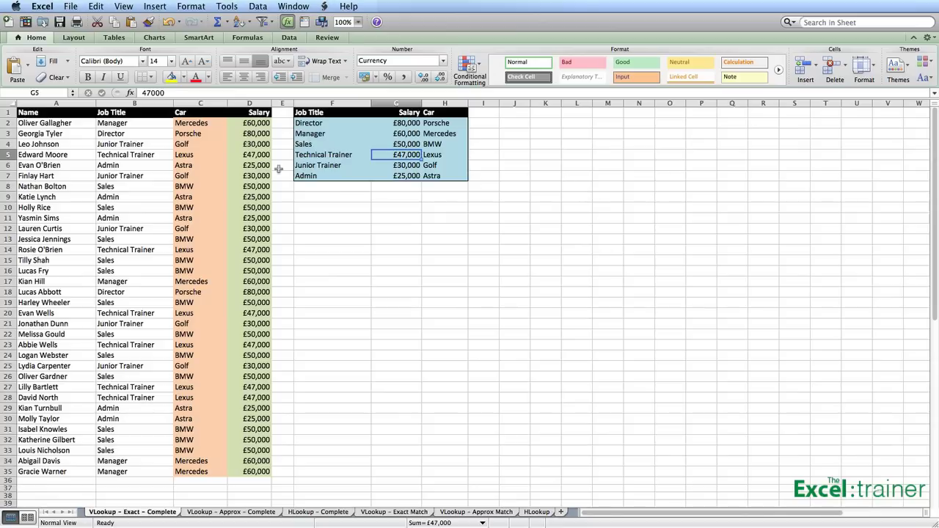
left_click(247, 155)
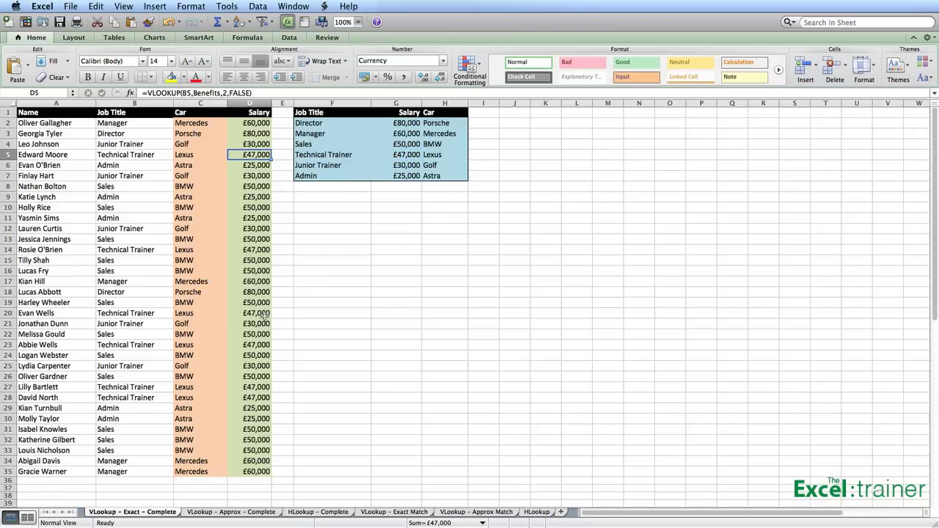
left_click(253, 344)
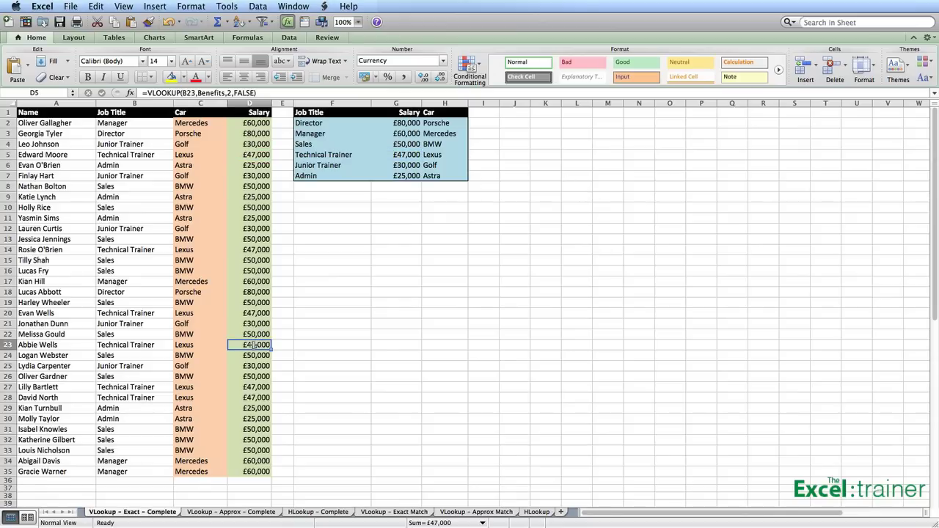
left_click(258, 387)
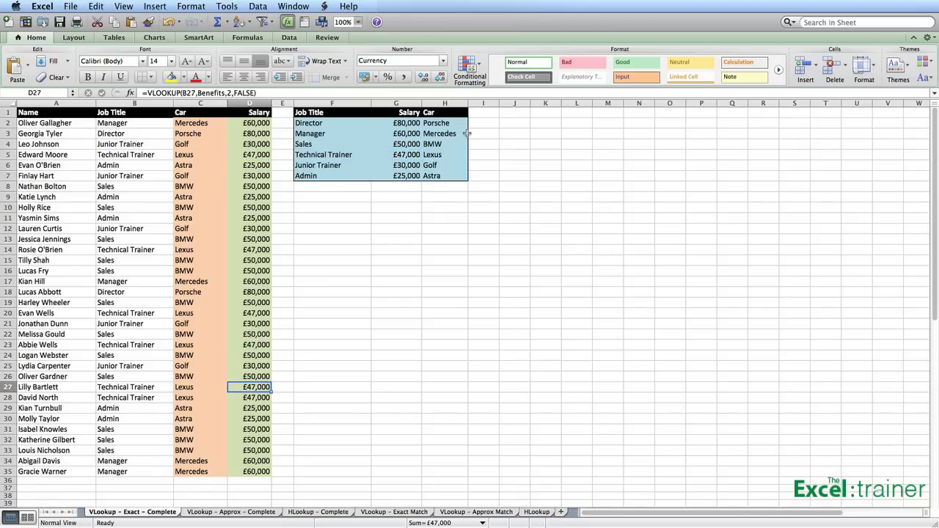
Set the Technical Trainer salary in the lookup table back to 45000.
left_click(403, 155)
type("45000")
key("Return")
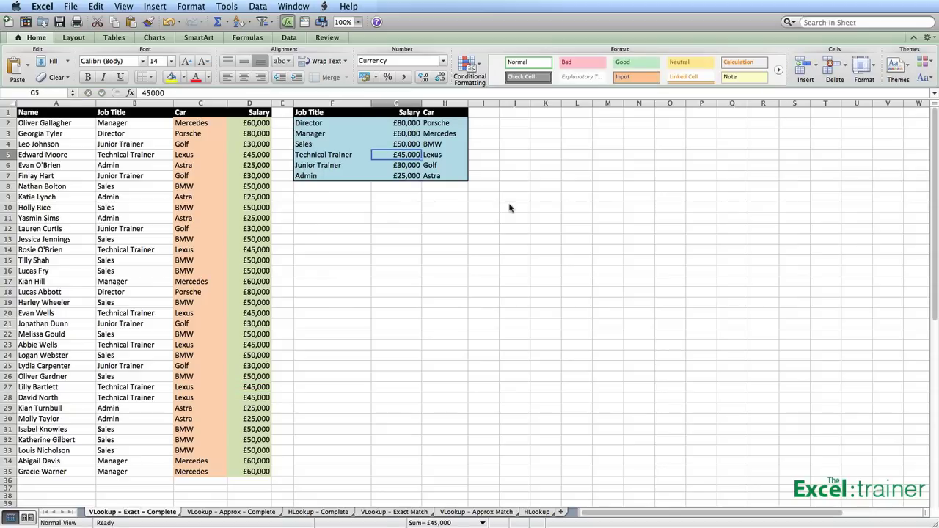
Change the Sales car in the lookup table to Porsche and restore it to BMW.
left_click(444, 145)
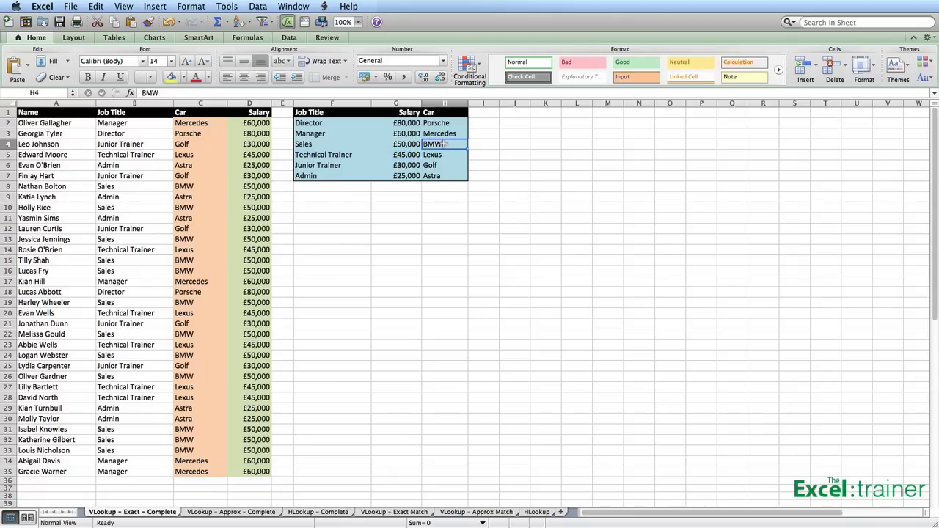
type("Porsche")
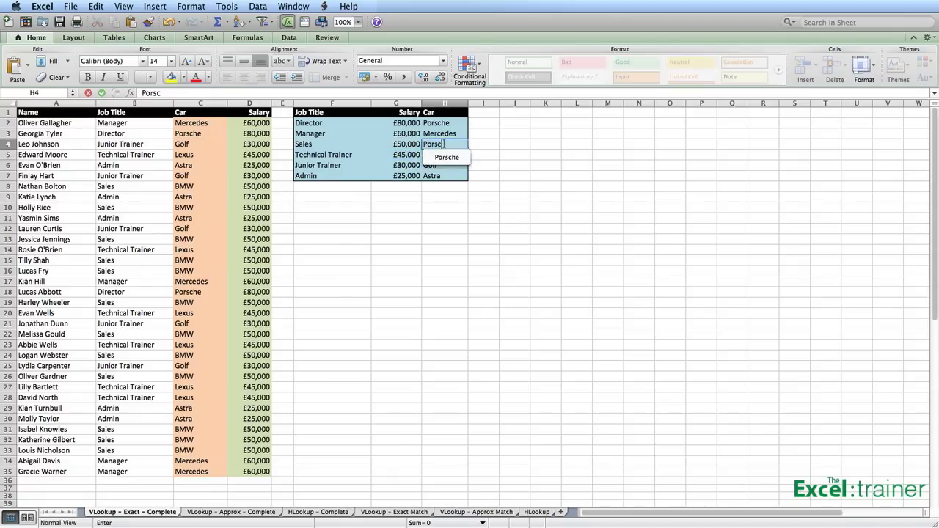
left_click(445, 147)
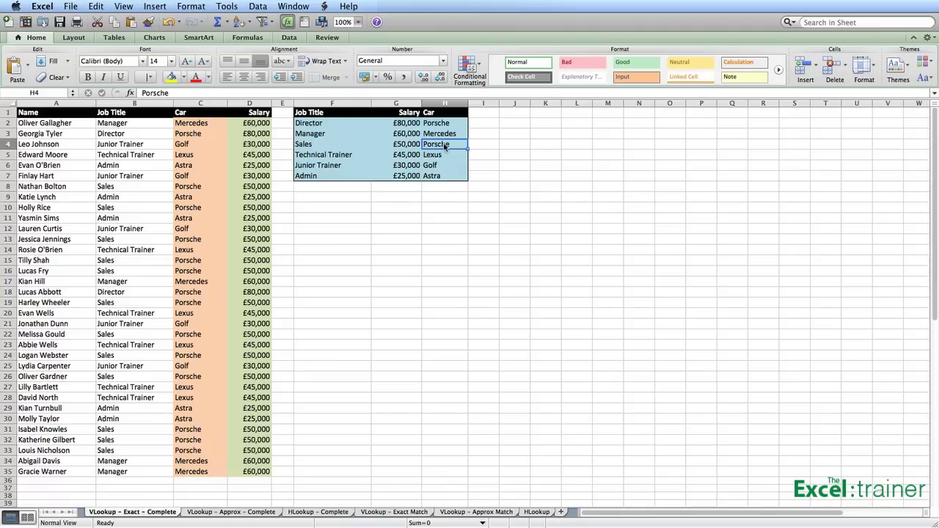
type("BMW")
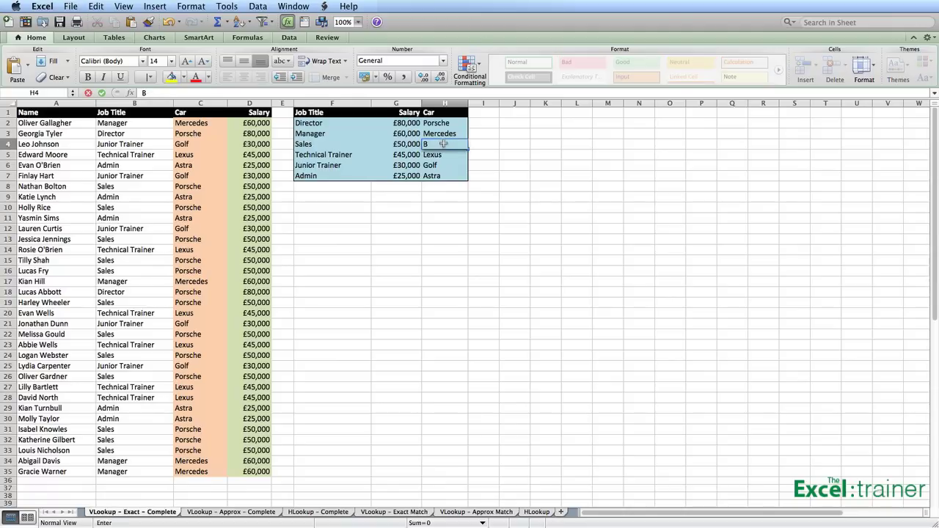
left_click(445, 147)
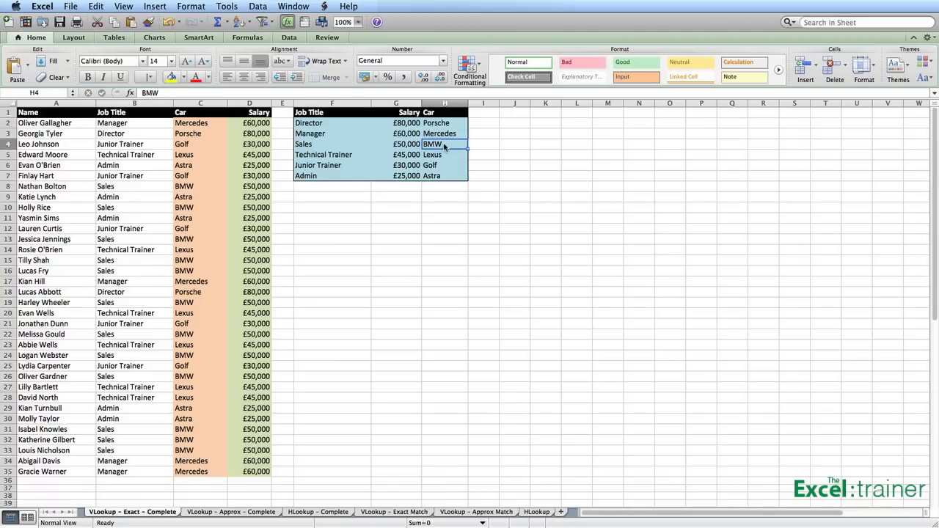
Change the job title in B21 to Technical Trainer and restore it to Junior Trainer.
left_click(135, 323)
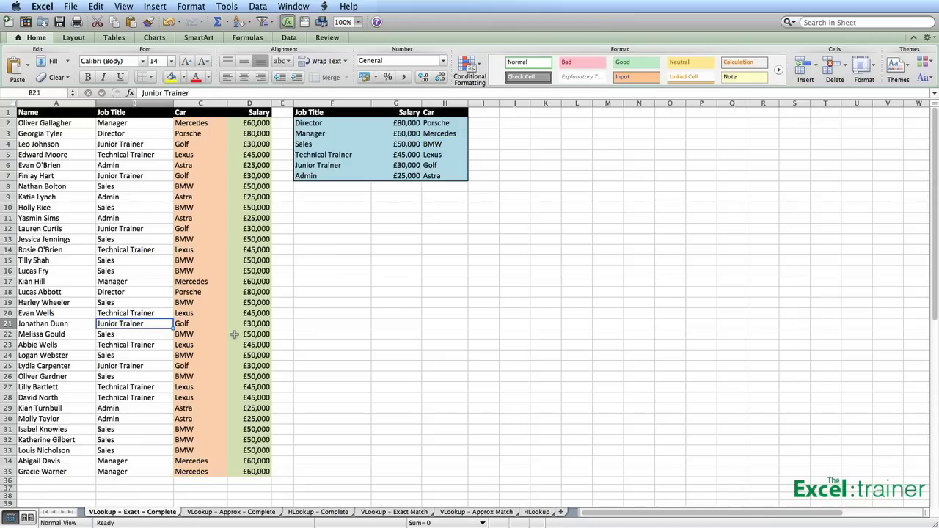
type("Tec")
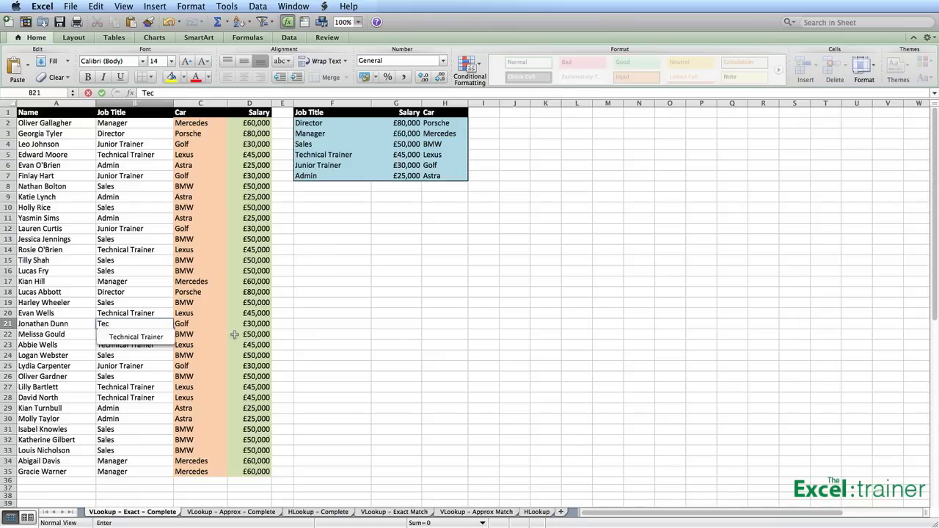
left_click(161, 338)
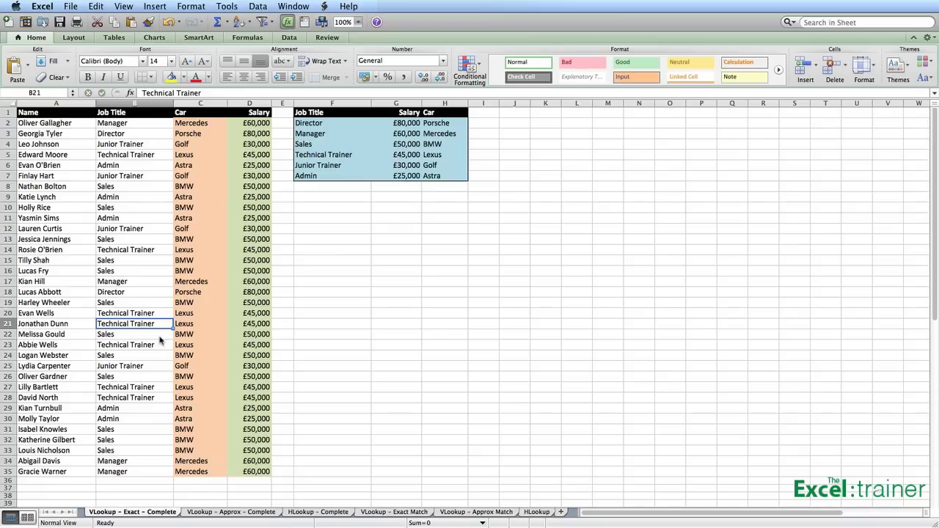
type("Ju")
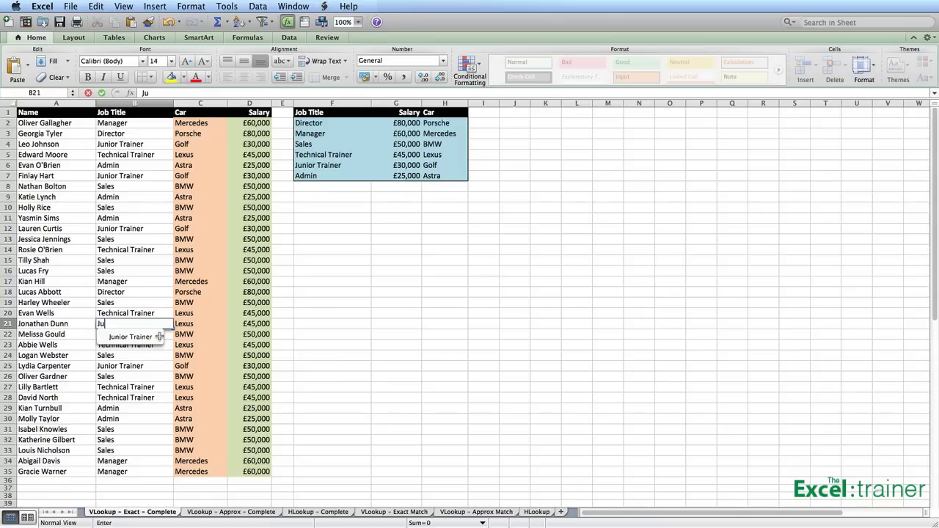
type("nior Trainer")
left_click(160, 336)
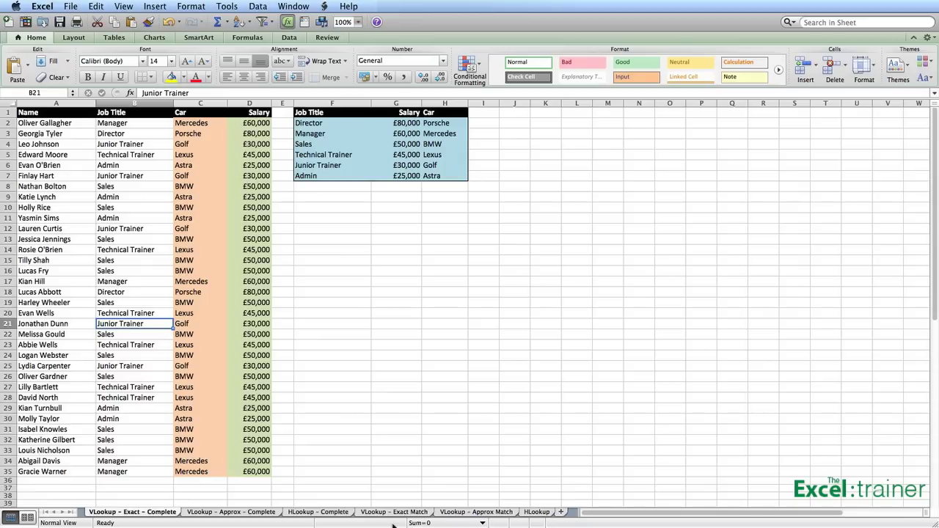
Switch to the VLookup – Exact Match sheet and review the lookup range F2:H7 and the empty Car and Salary cells C2:D35.
left_click(394, 512)
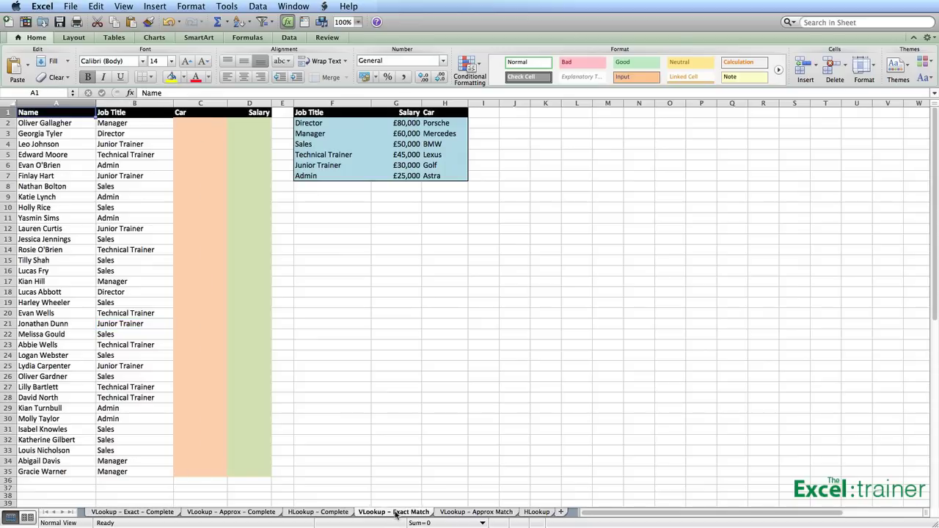
left_click_drag(319, 123, 435, 175)
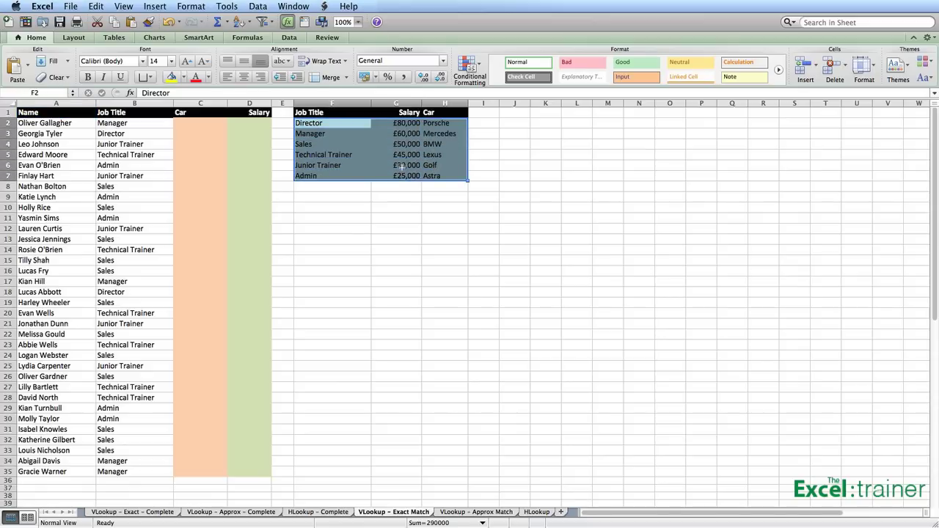
left_click(191, 123)
left_click(252, 127)
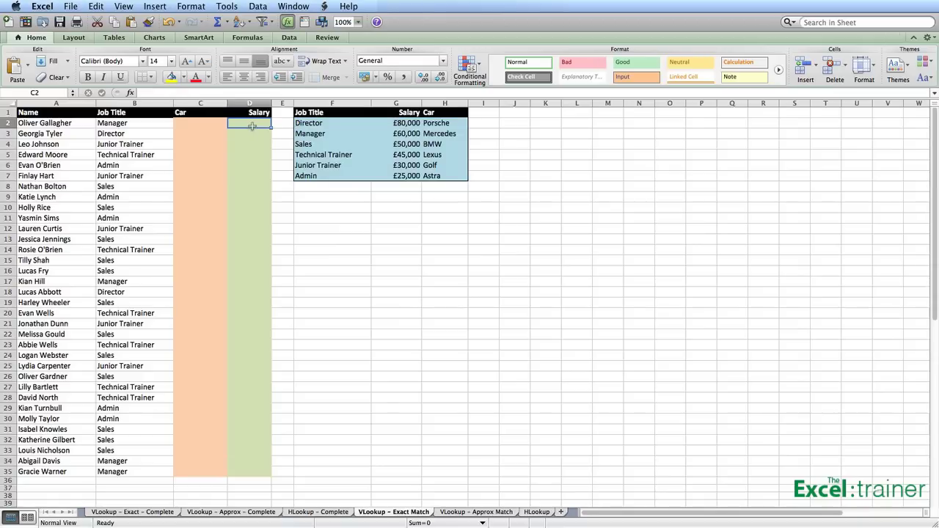
left_click_drag(185, 133, 237, 469)
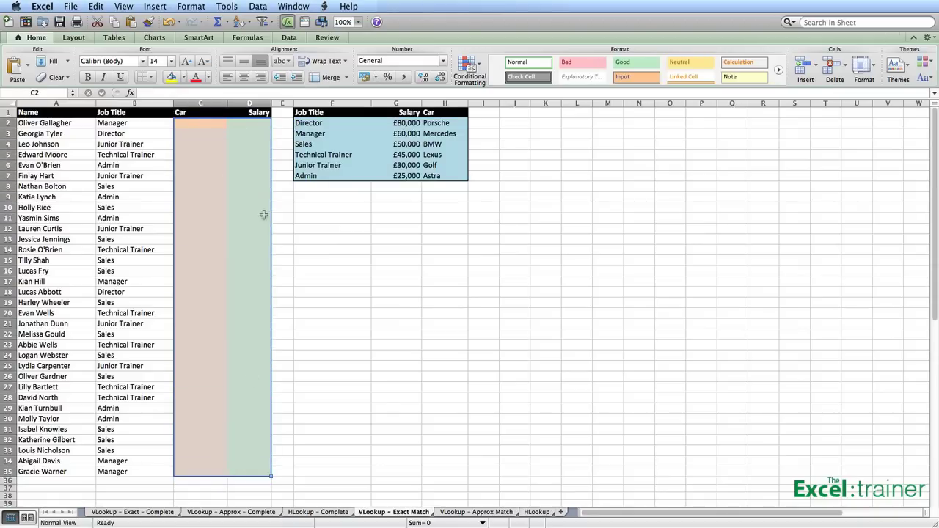
left_click(202, 123)
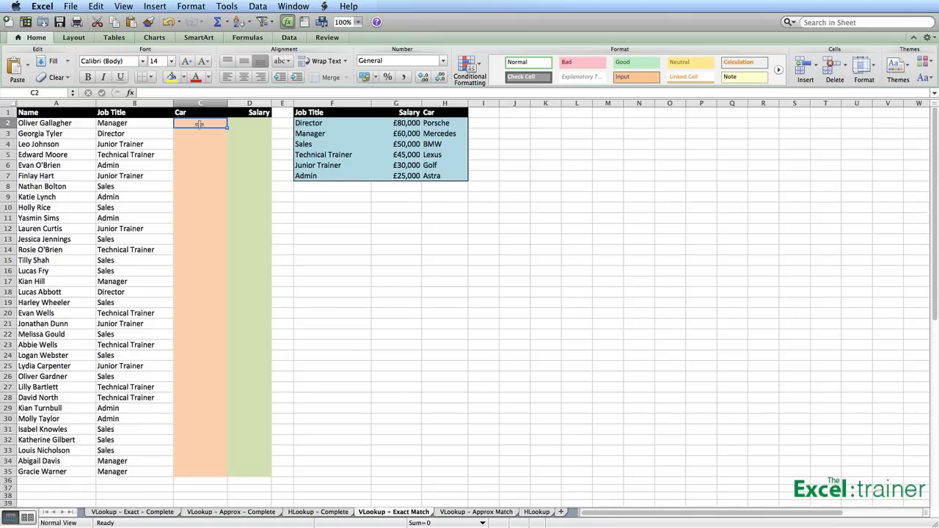
Trace the Manager job title in B2 through the lookup table's job titles to its salary and car, ending on C2.
left_click(131, 123)
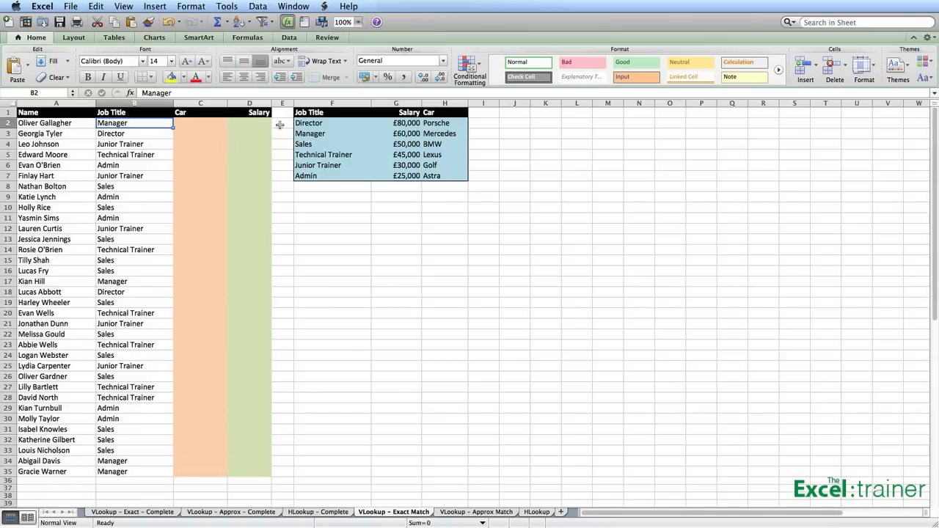
left_click(322, 124)
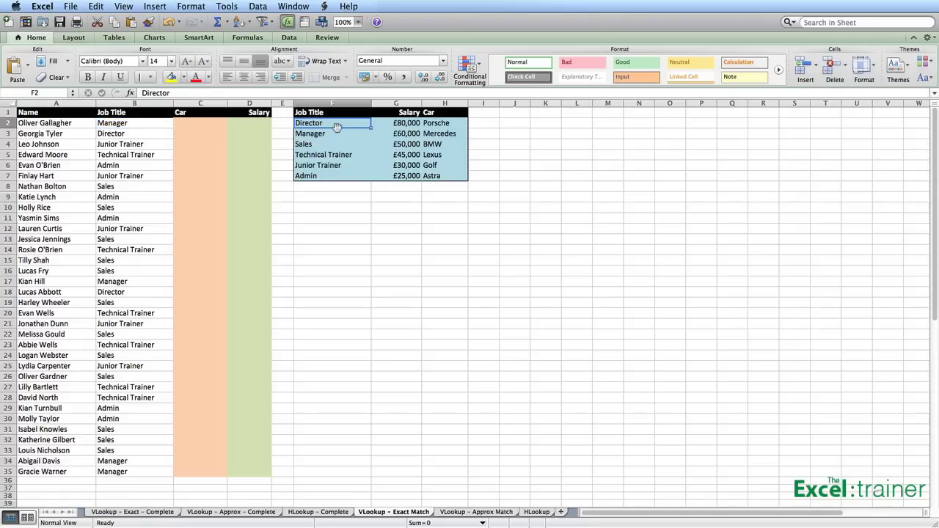
key("Down")
key("Down")
key("Down")
key("Up")
key("Up")
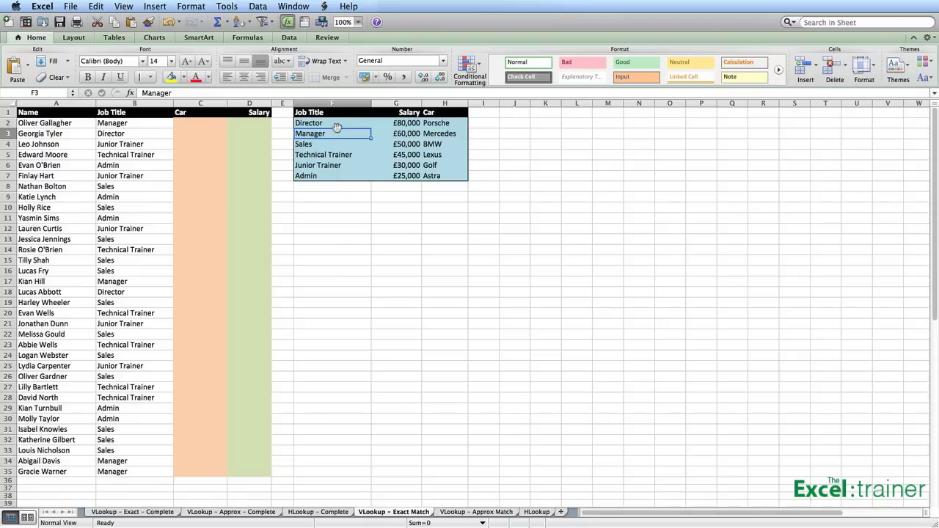
key("Right")
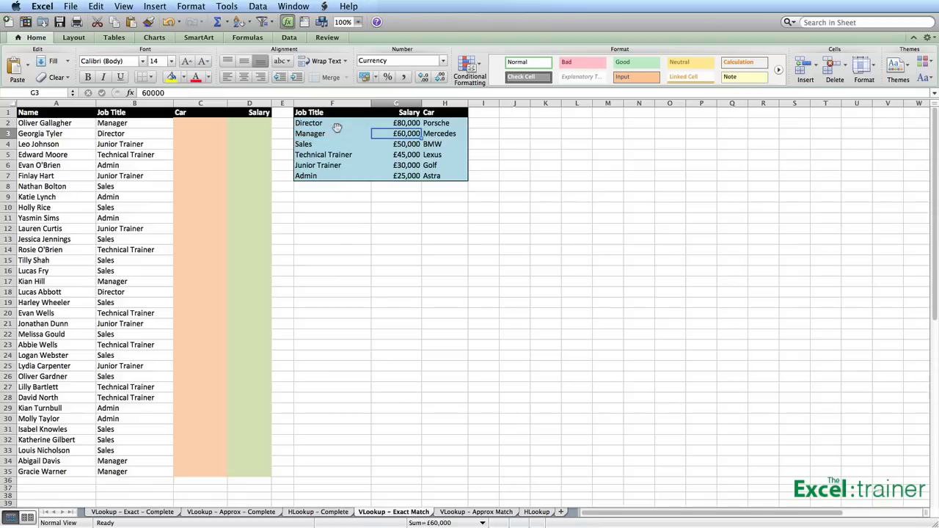
left_click(251, 125)
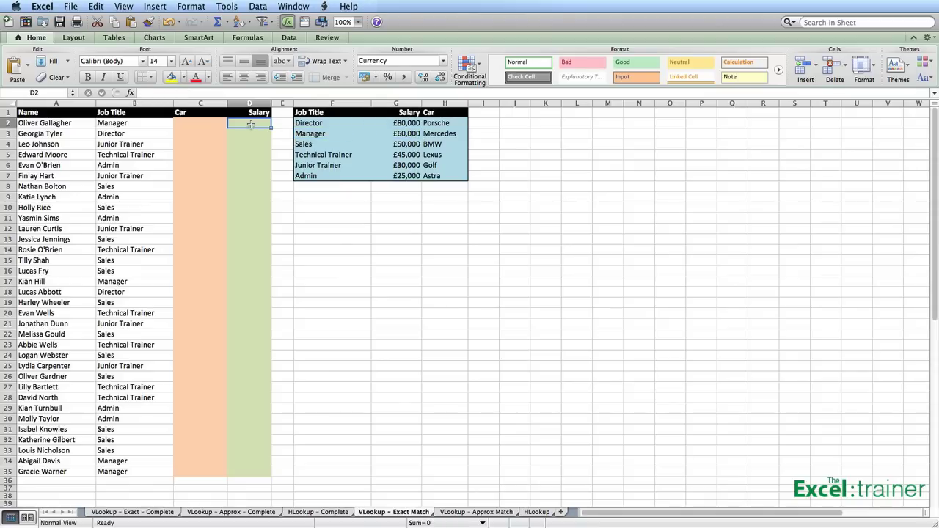
left_click(443, 132)
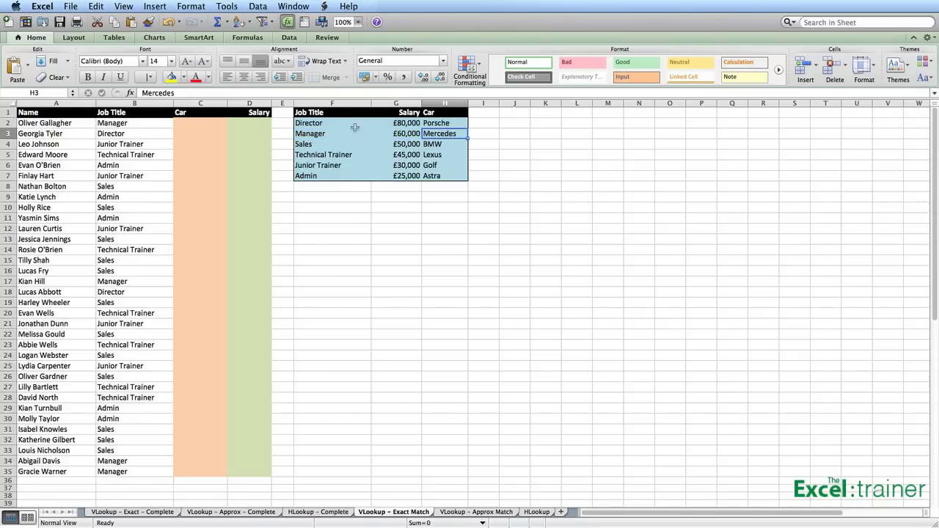
left_click(212, 123)
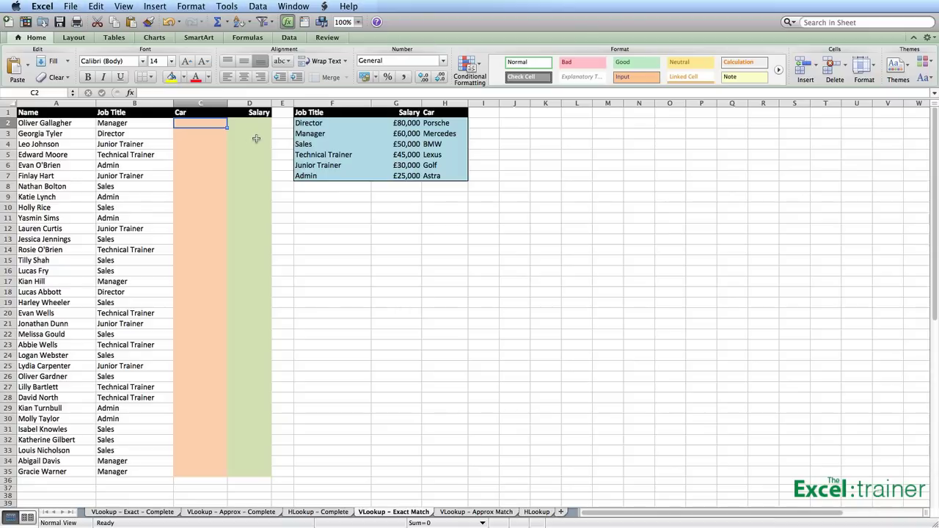
Compare the lookup range F2:H7 used for C2 with the ranges shifted down one and two rows for C3 and C4.
left_click_drag(302, 123, 440, 175)
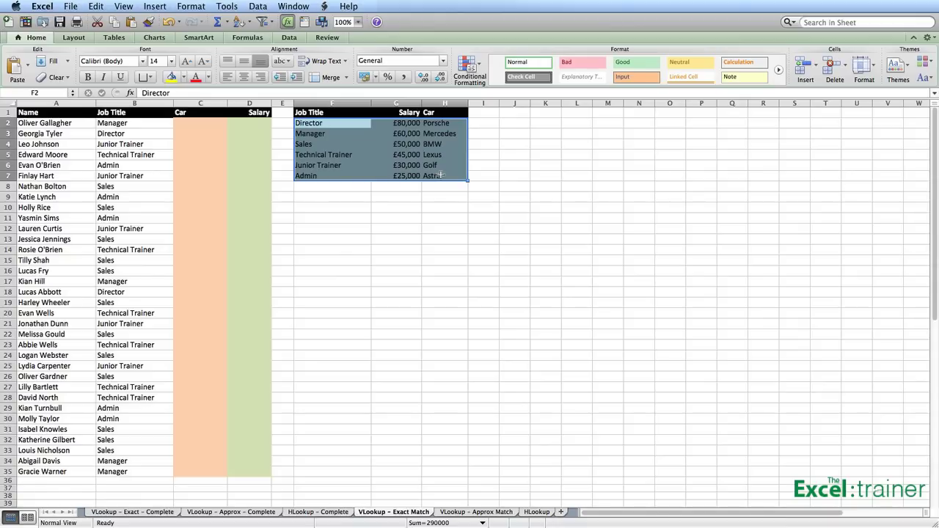
left_click(194, 124)
left_click_drag(311, 126, 435, 174)
left_click(209, 126)
left_click(213, 133)
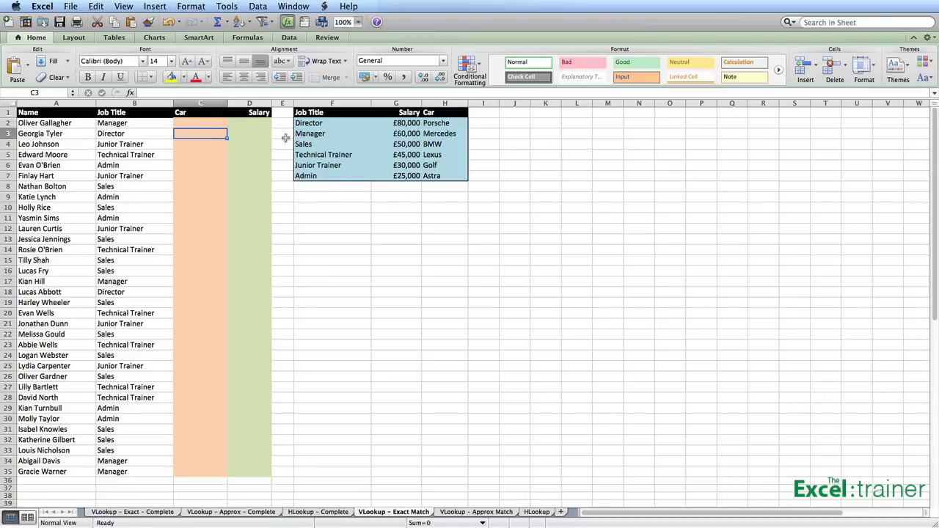
left_click_drag(305, 137, 437, 187)
left_click(189, 144)
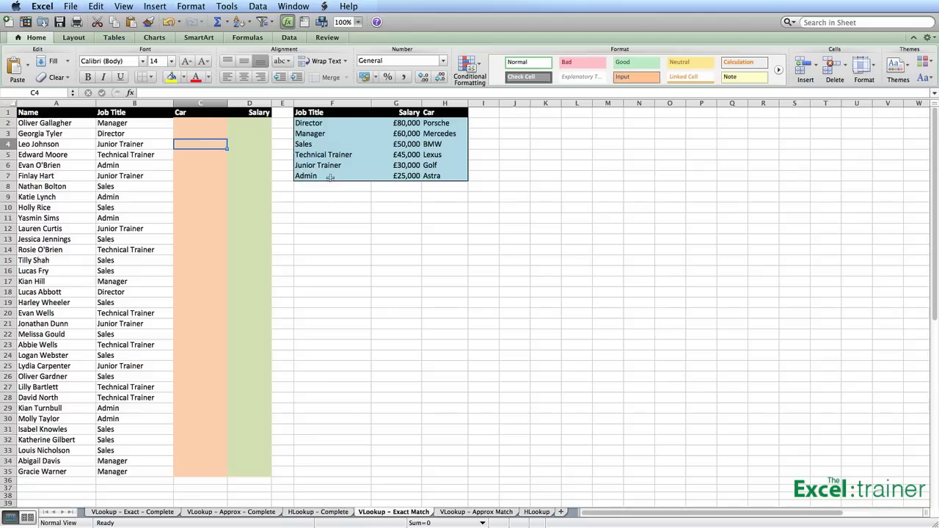
left_click(329, 145)
left_click_drag(329, 144, 432, 195)
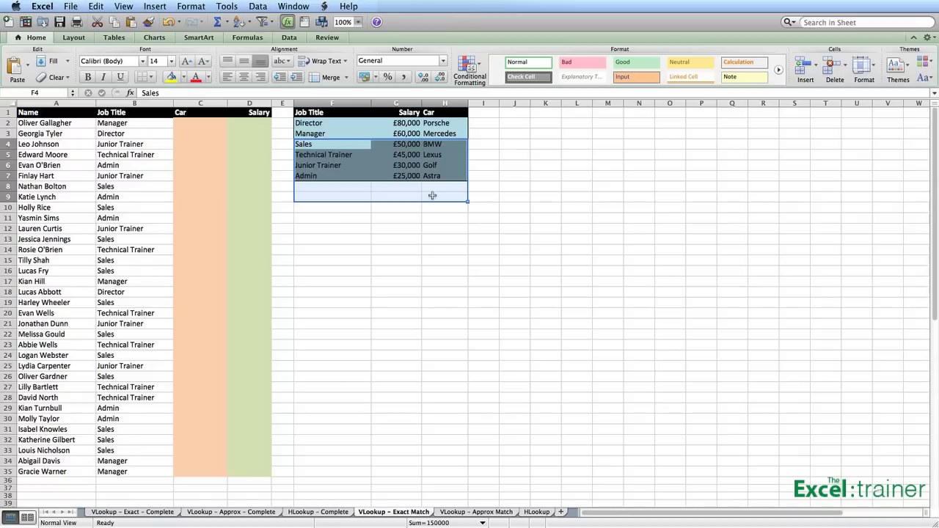
left_click(184, 124)
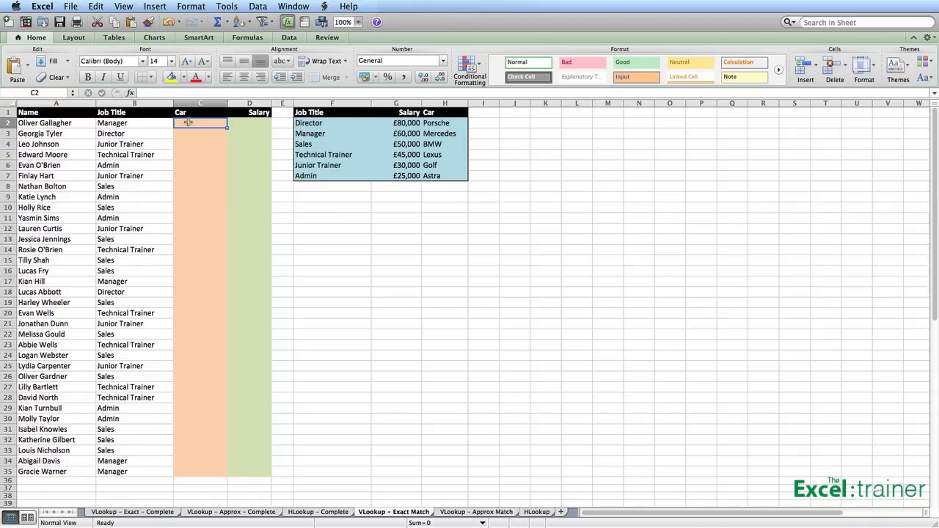
Name the lookup table range F2:H7 BenefitsList, without its header row.
left_click_drag(308, 123, 443, 173)
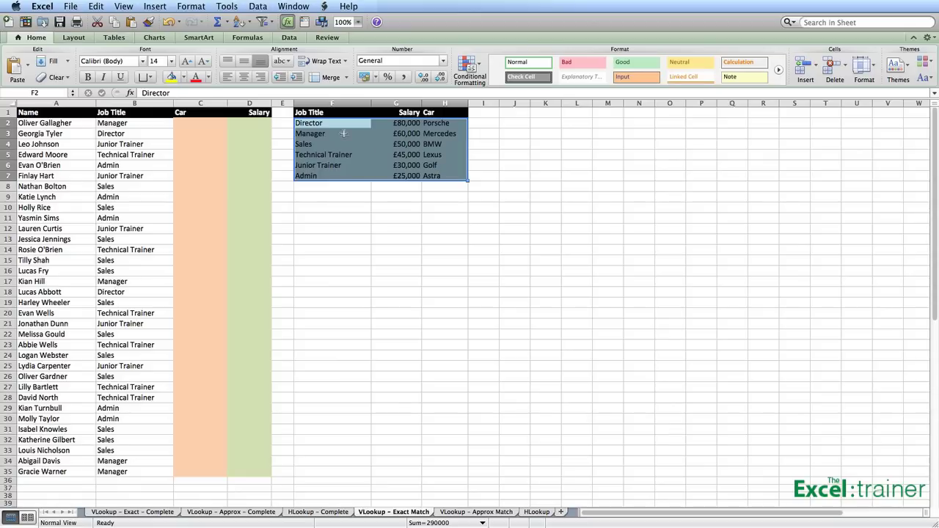
left_click(37, 92)
type("Be")
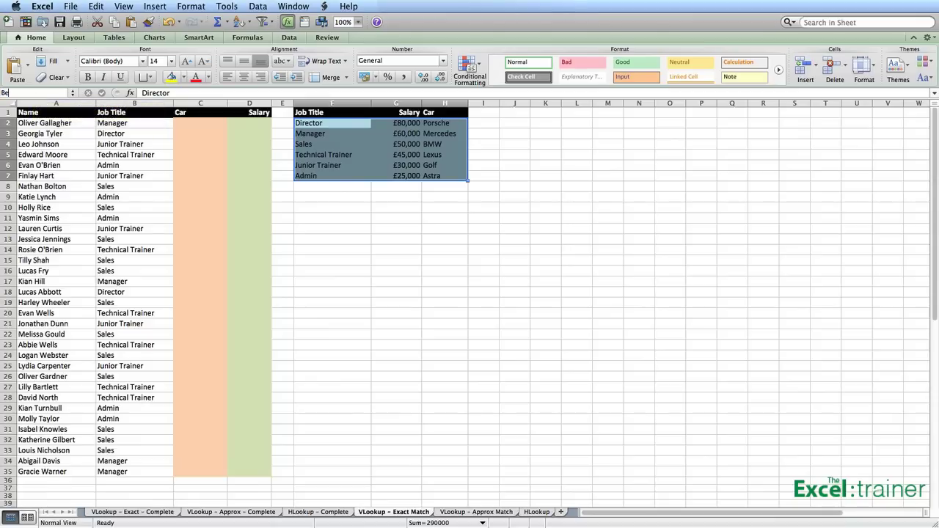
type("nefitsList")
key("Return")
left_click(345, 190)
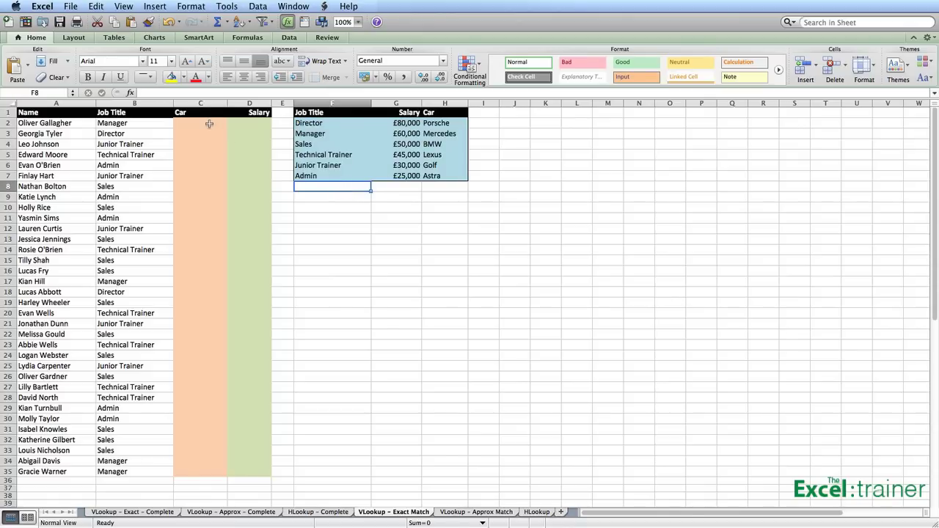
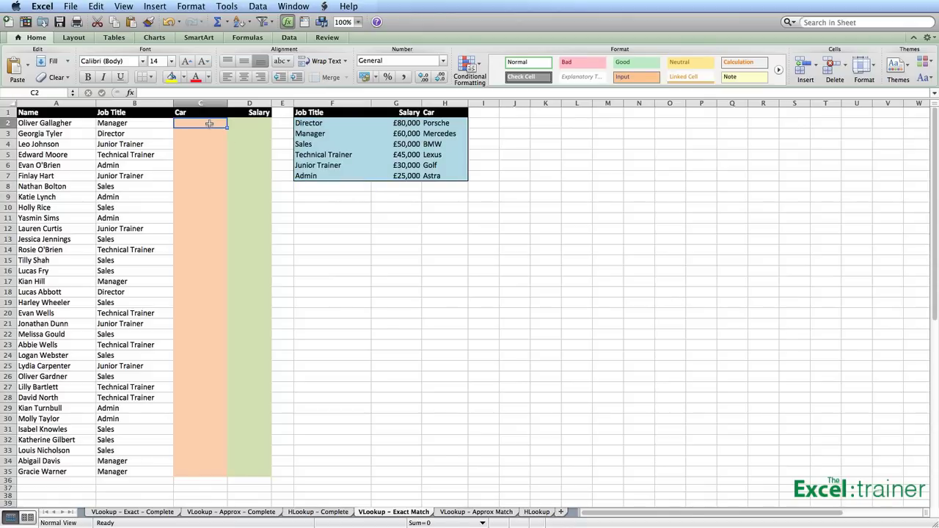
Enter the exact-match formula =VLOOKUP(B2,BenefitsList,3,FALSE) in C2 to look up the car.
type("=")
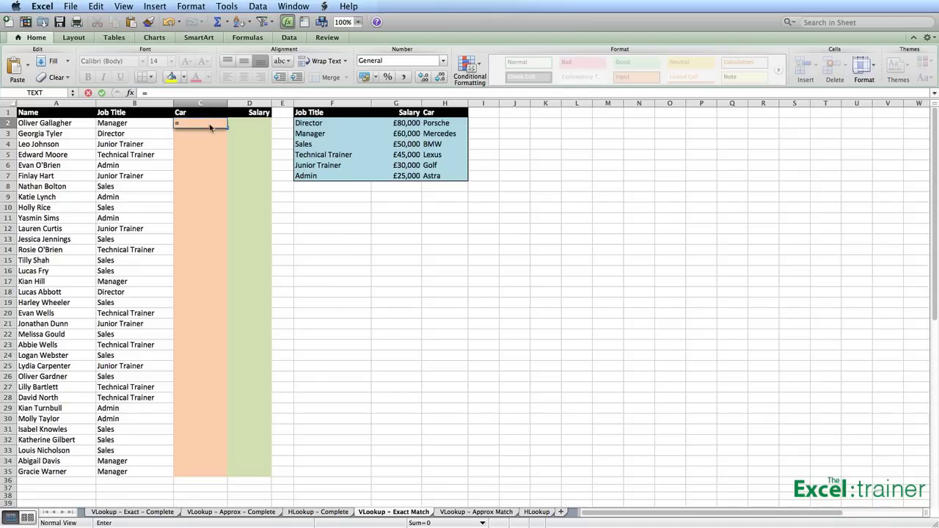
type("VlookUP")
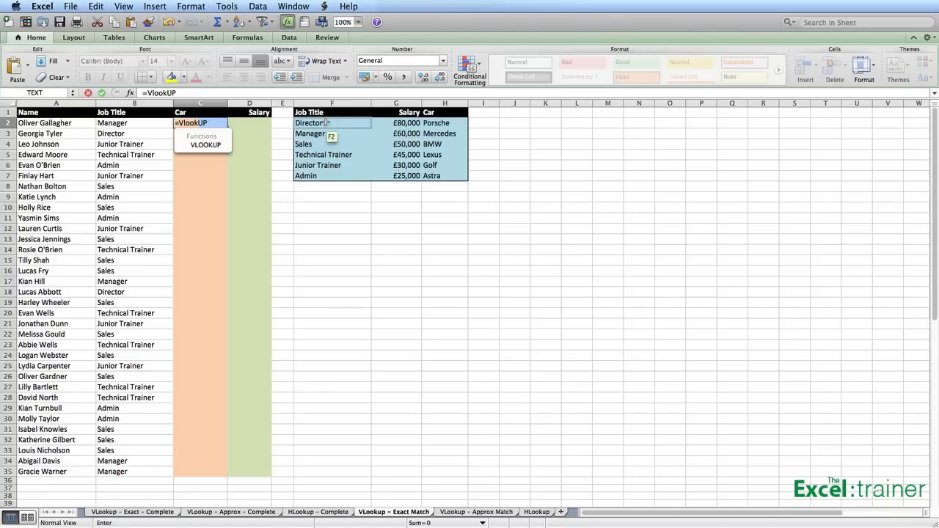
double_click(217, 146)
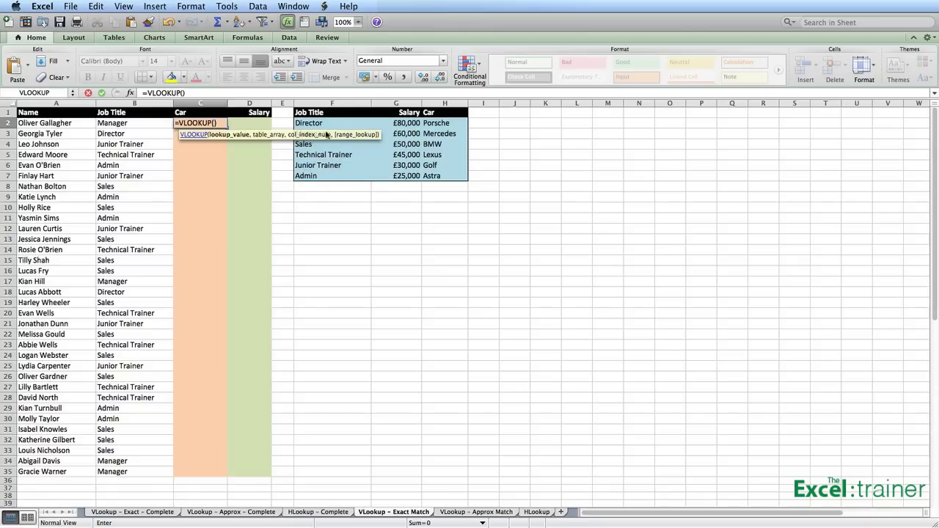
left_click(129, 123)
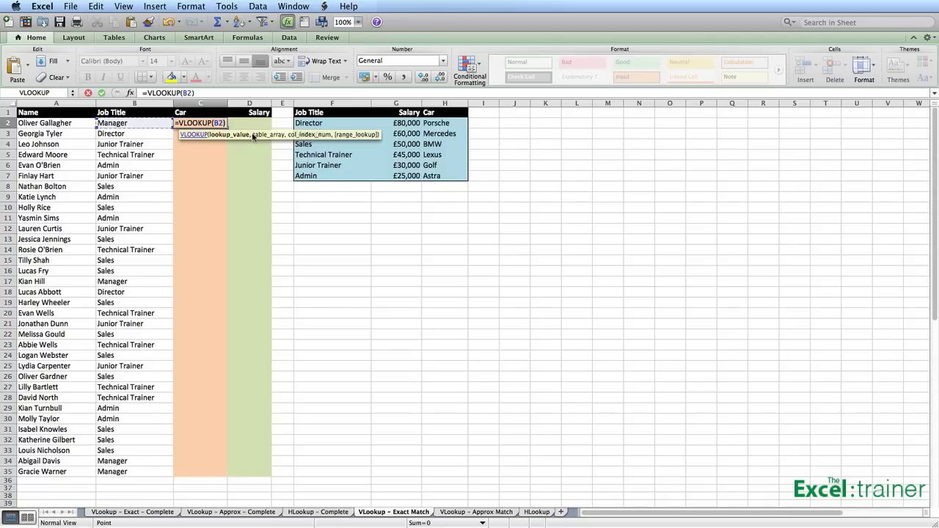
type(",")
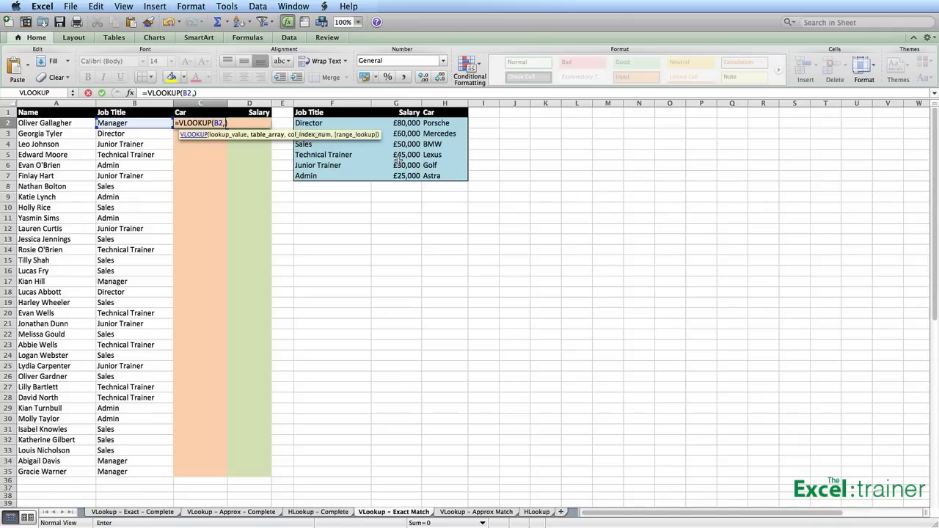
type("BenefitsList")
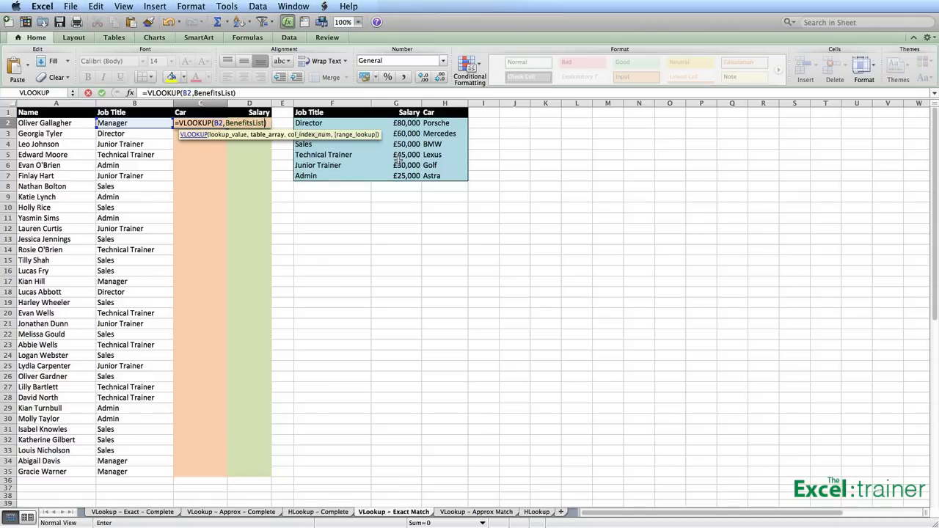
type(",")
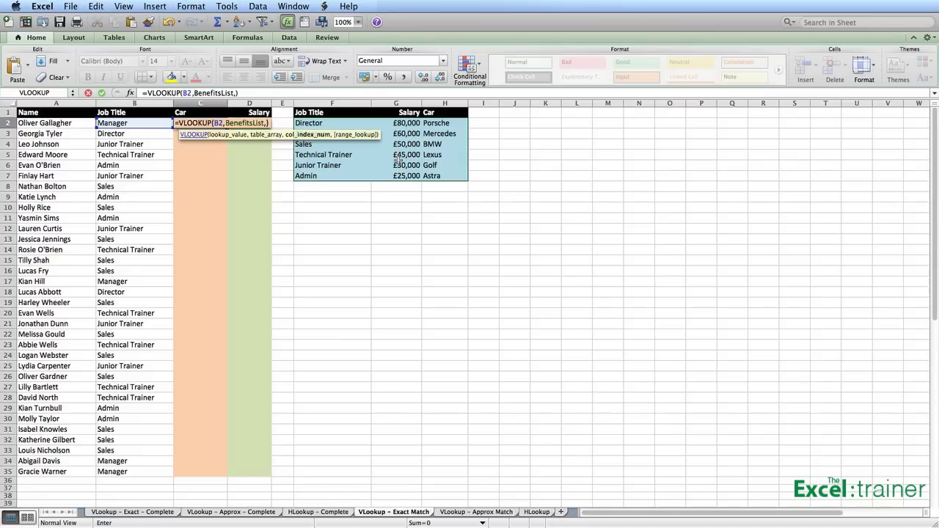
type("3,")
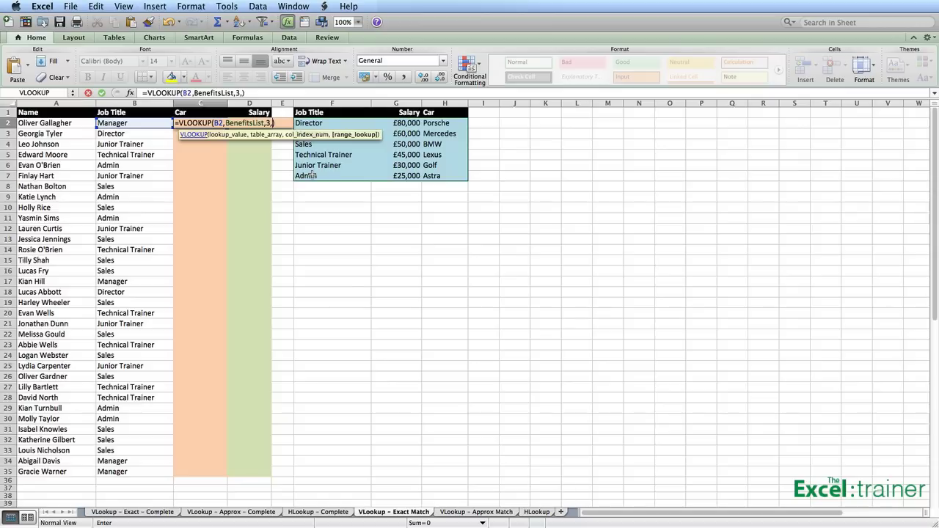
type("False)")
key("Return")
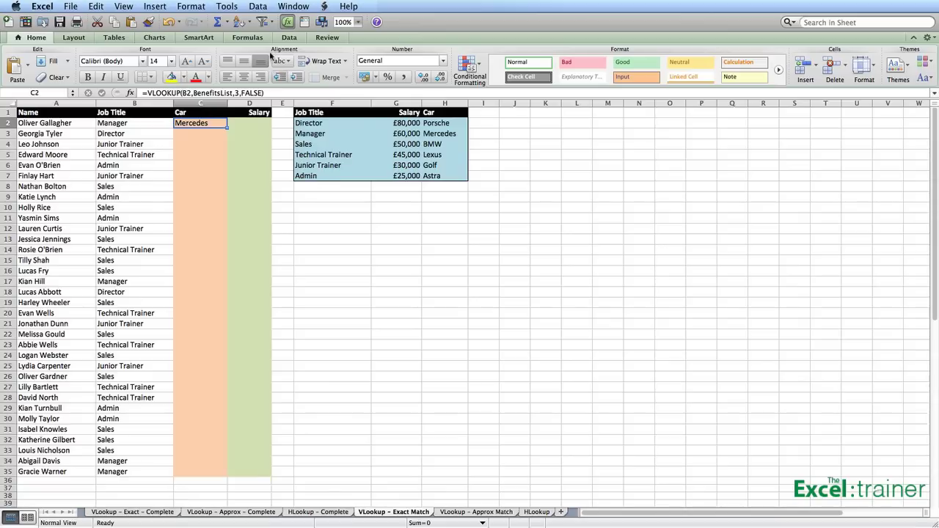
Trace the job title in B2 down the lookup table's first column to its car, checking the C2 formula.
left_click(140, 124)
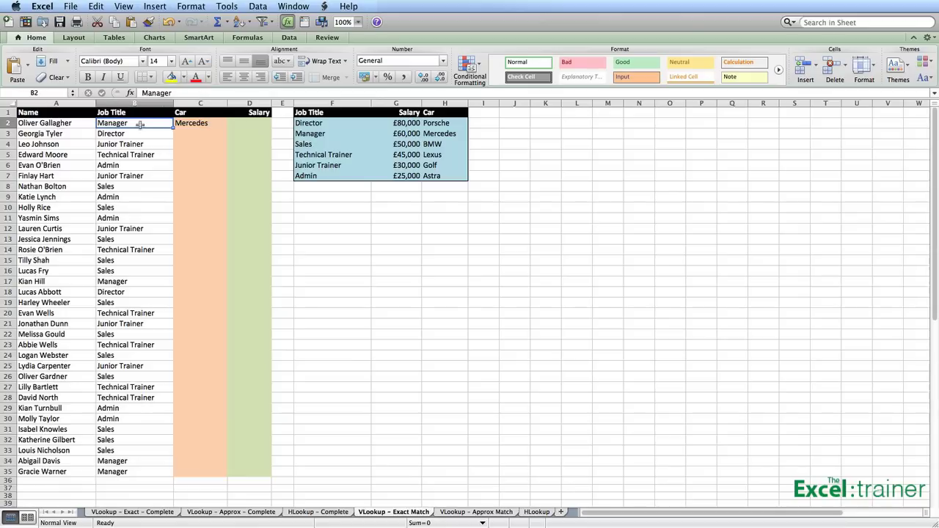
left_click(187, 125)
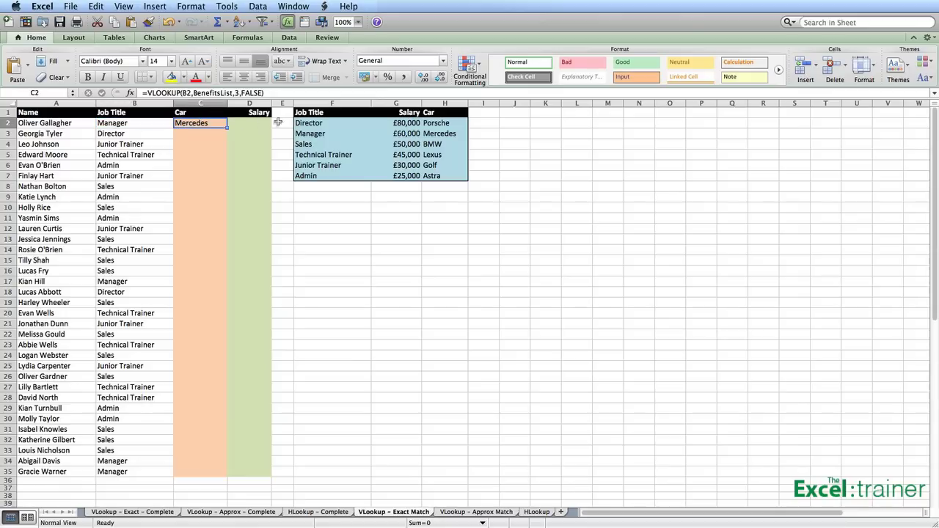
left_click(314, 123)
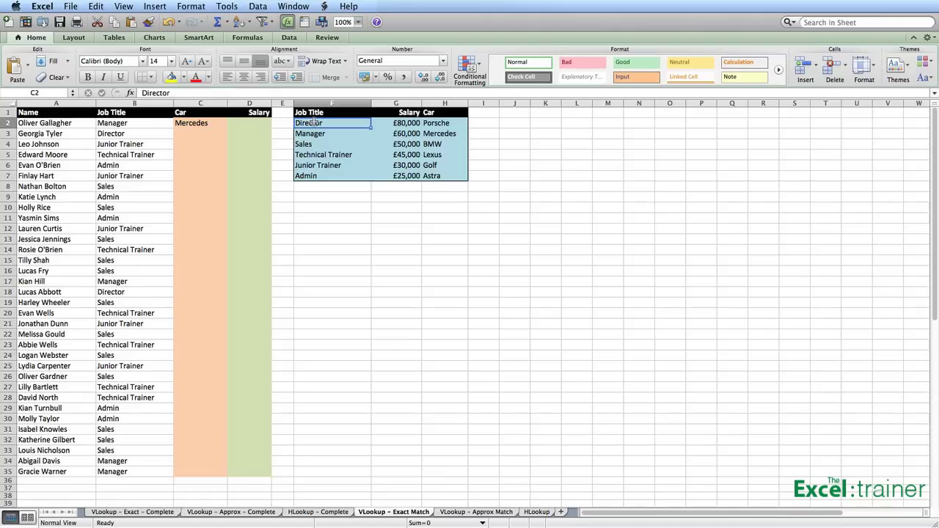
key("Down")
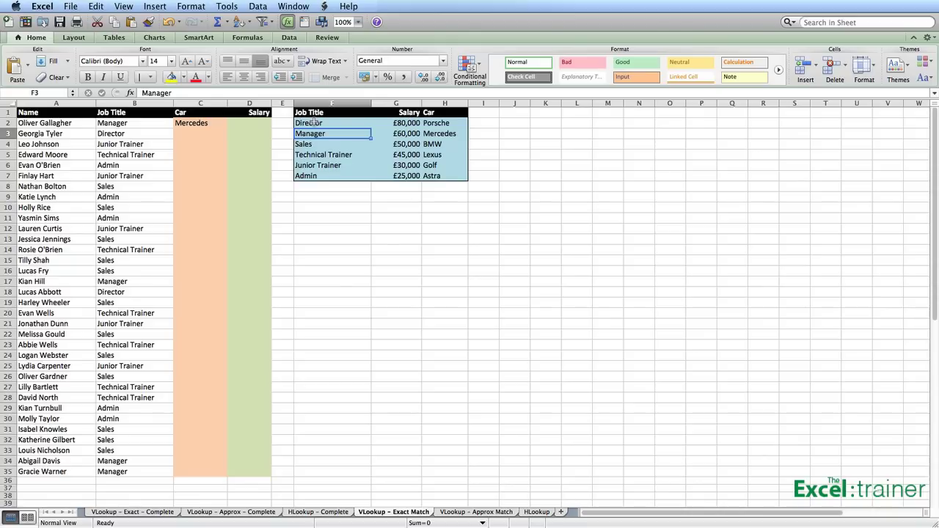
key("Right")
key("Right")
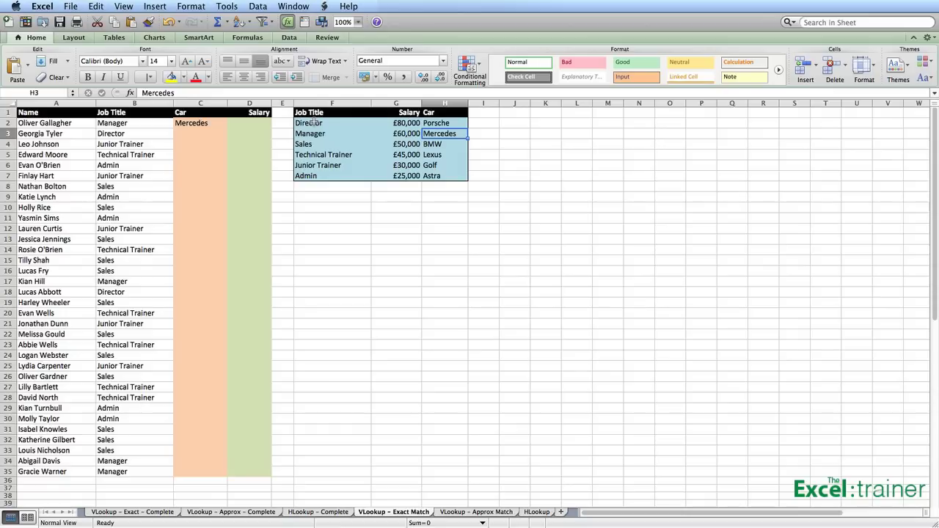
Fill the car formula from C2 down to C35 and check the copied formulas from C3 to C9.
left_click(184, 123)
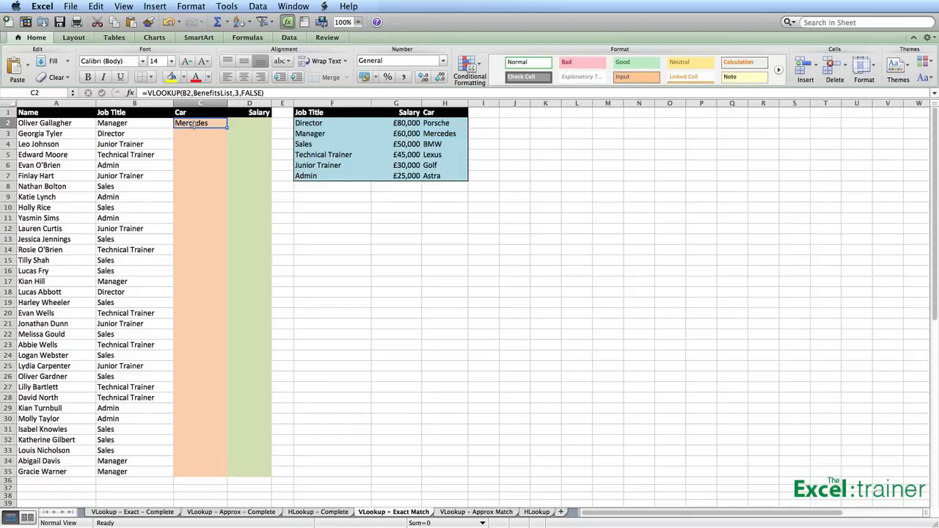
left_click_drag(227, 128, 203, 481)
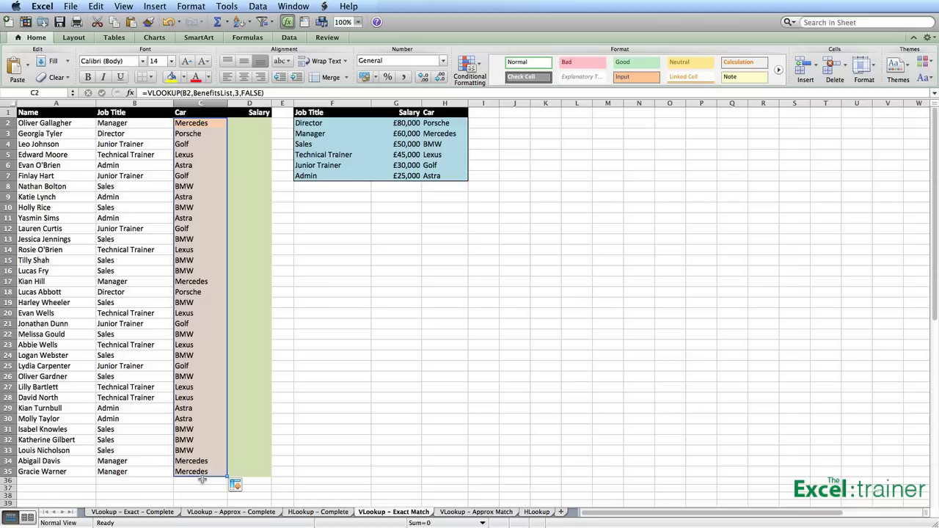
left_click(211, 134)
key("Down")
key("Down")
key("Down")
key("Down")
key("Down")
key("Down")
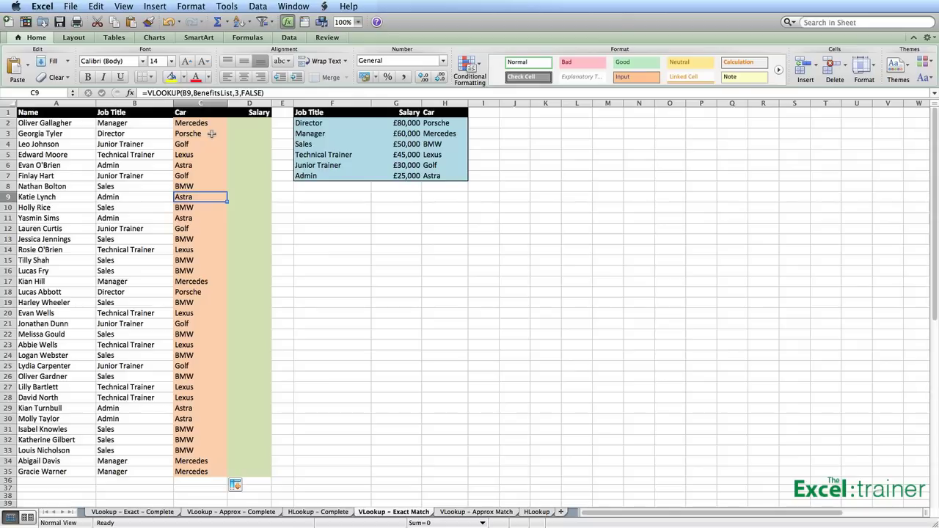
Enter the exact-match formula =VLOOKUP(B2,BenefitsList,2,FALSE) in D2 to look up the salary.
left_click(247, 124)
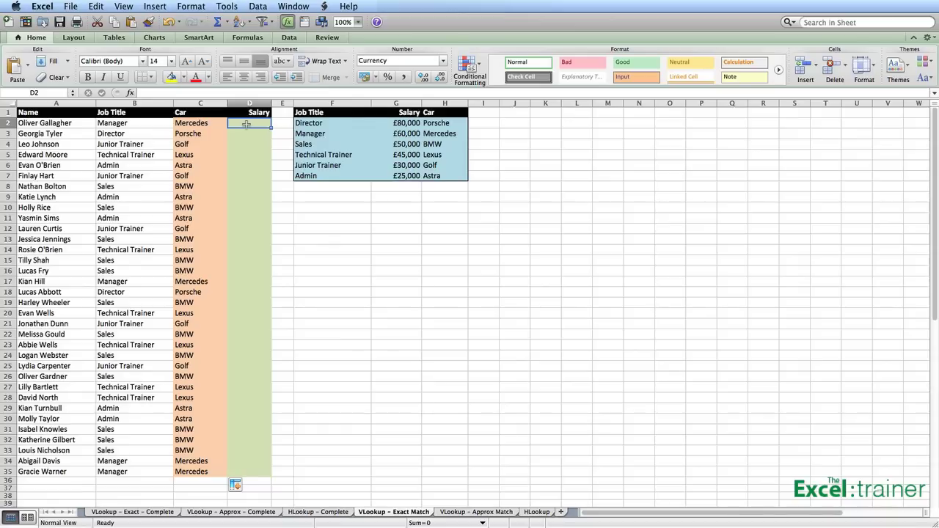
type("=vlookup")
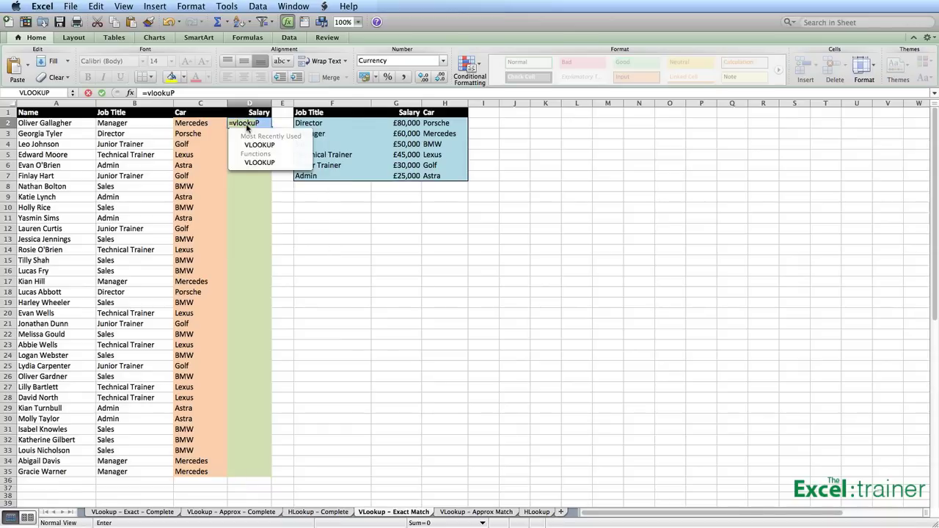
type("(")
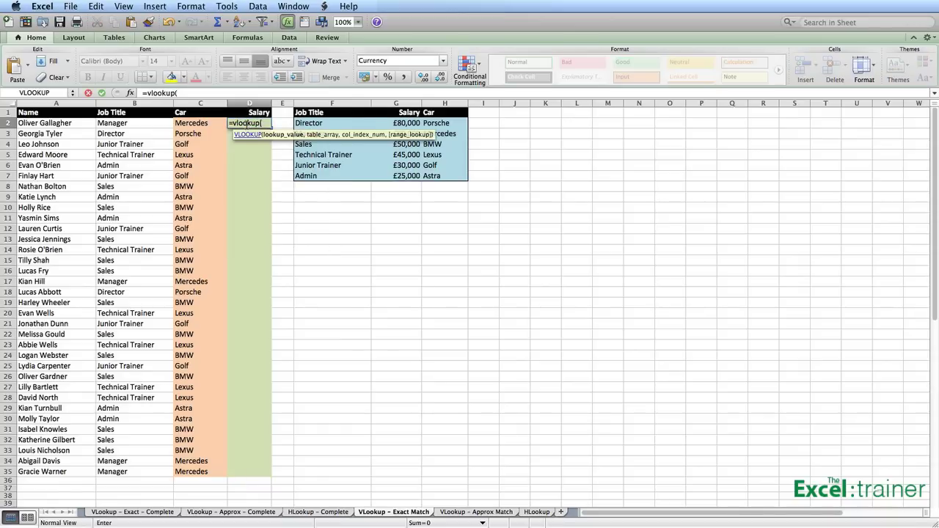
left_click(156, 124)
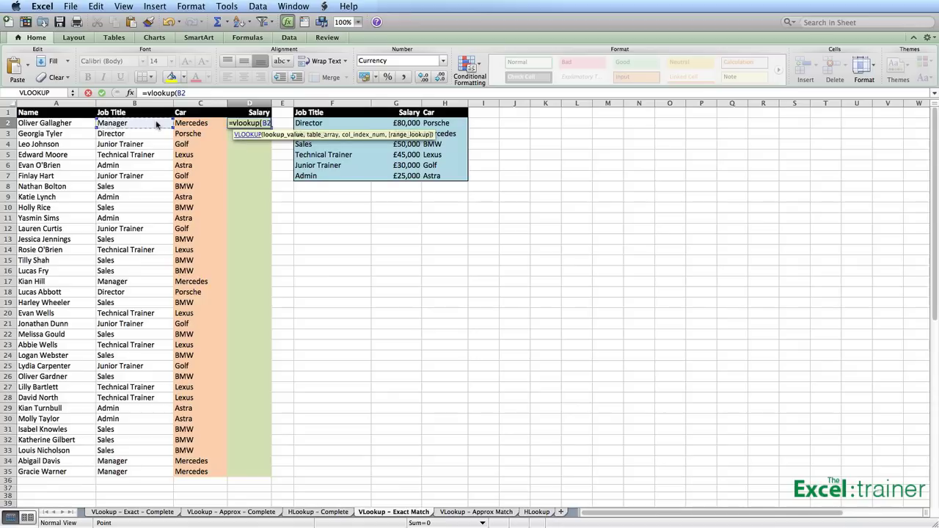
type(",benefitsli")
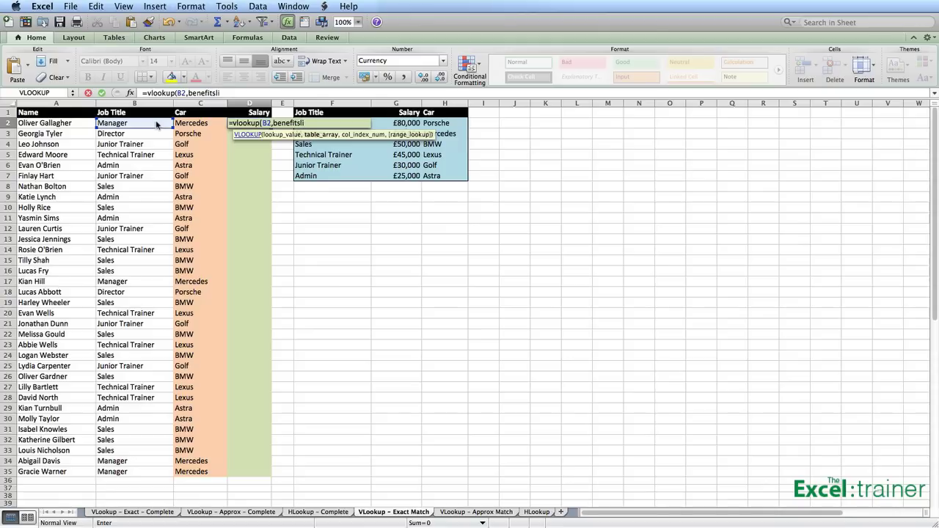
key("Tab")
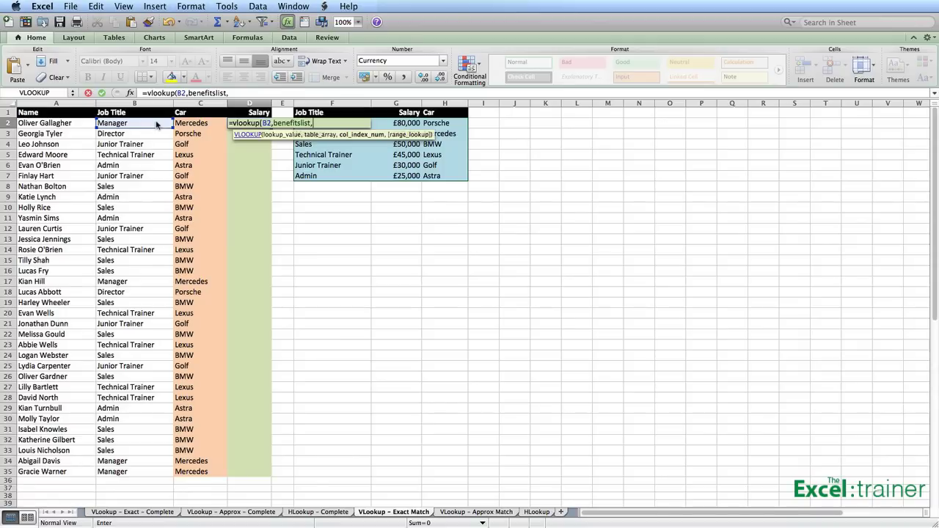
type(",")
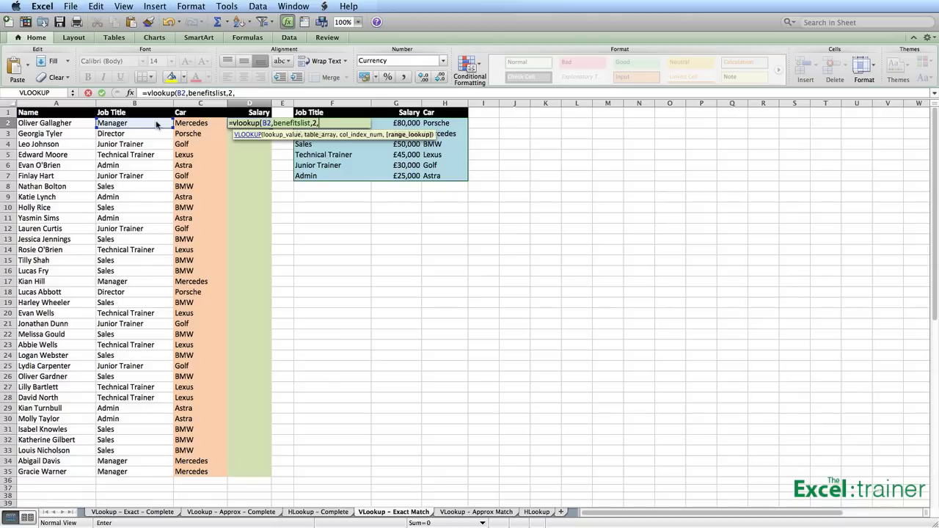
type("False)")
key("Return")
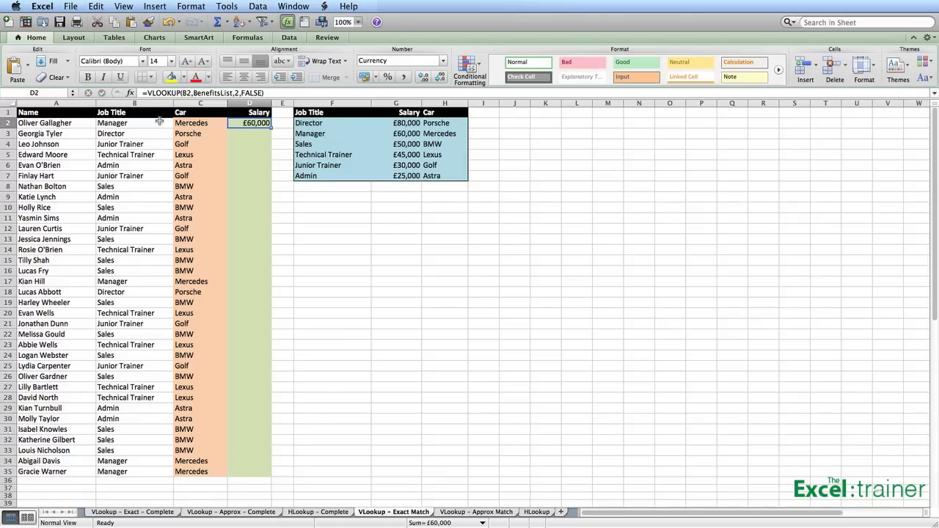
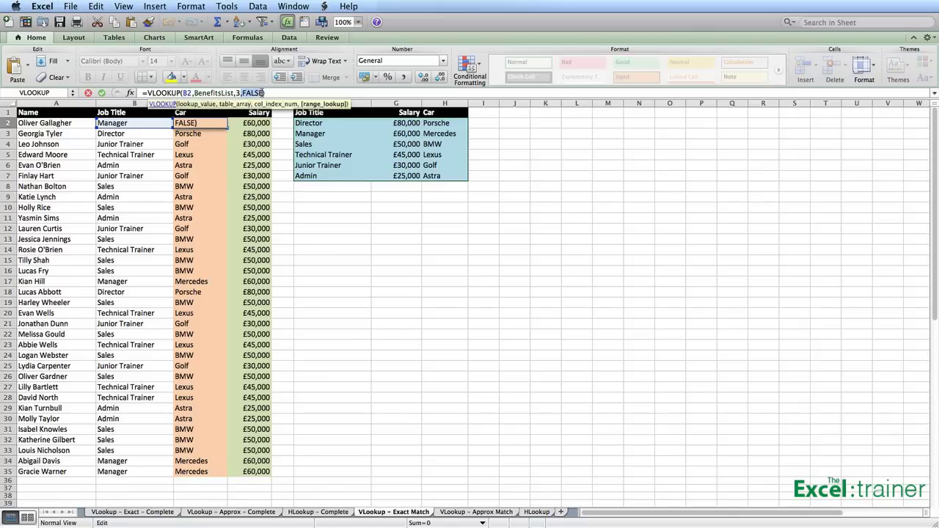
Change the range lookup argument of the C2 car formula to TRUE and fill it down to C35.
type("True")
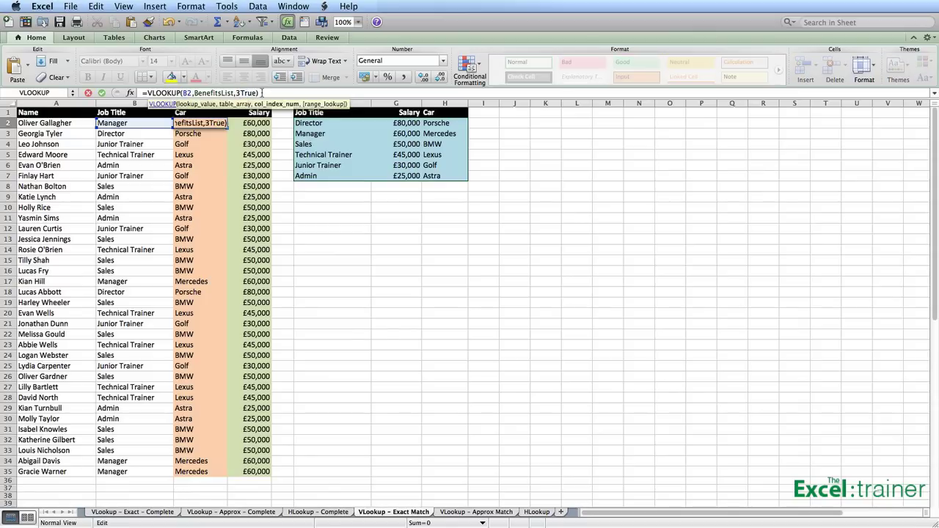
key("BackSpace")
key("BackSpace")
key("BackSpace")
key("BackSpace")
type(",TRUE")
key("Return")
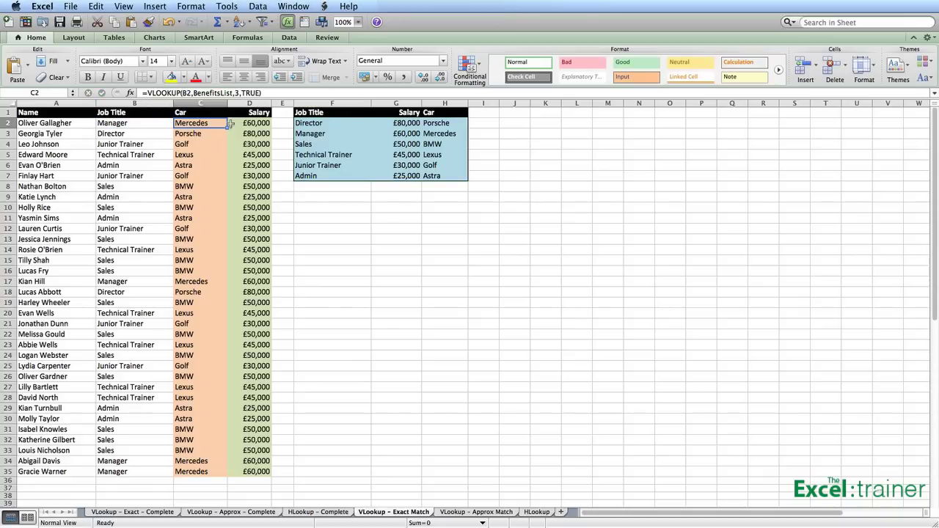
left_click_drag(228, 128, 219, 479)
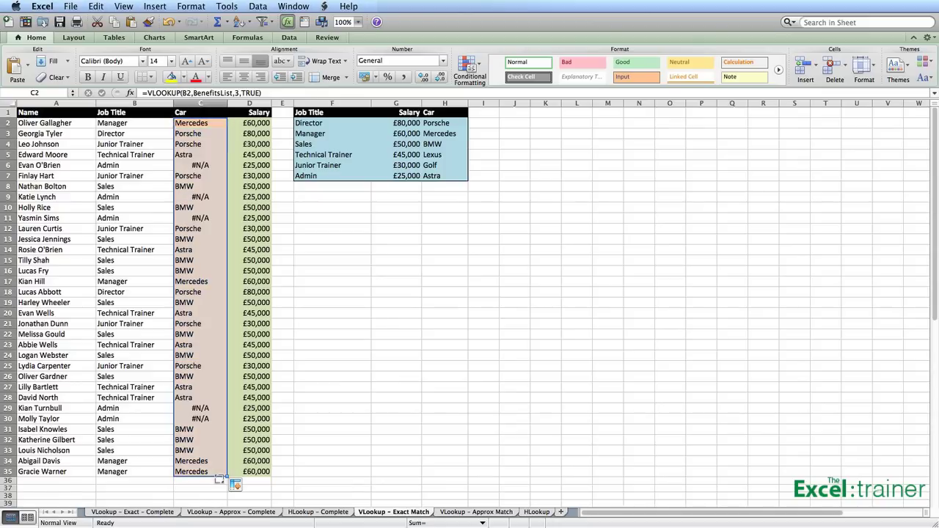
Inspect the approximate-match car results in C6, C9, C11 and C4 against the order of the job titles in F2:F7.
left_click(202, 165)
left_click(214, 197)
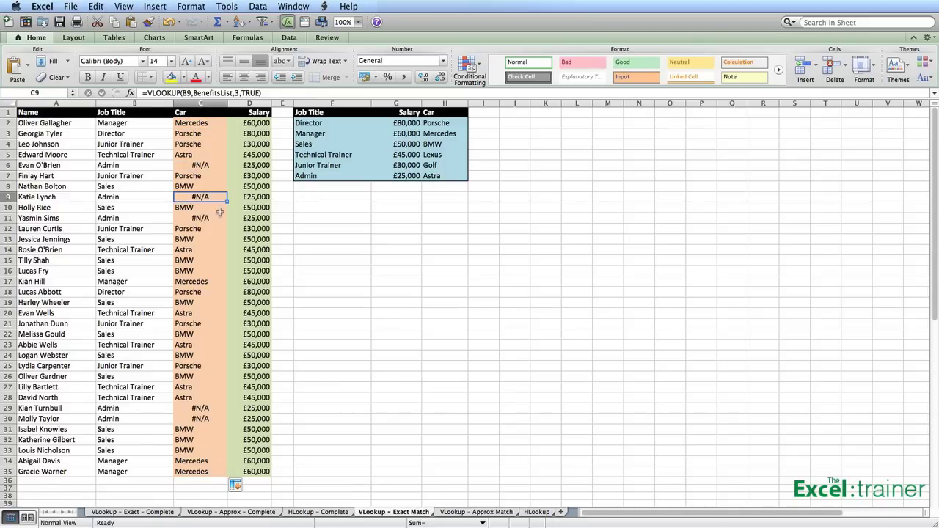
left_click(212, 218)
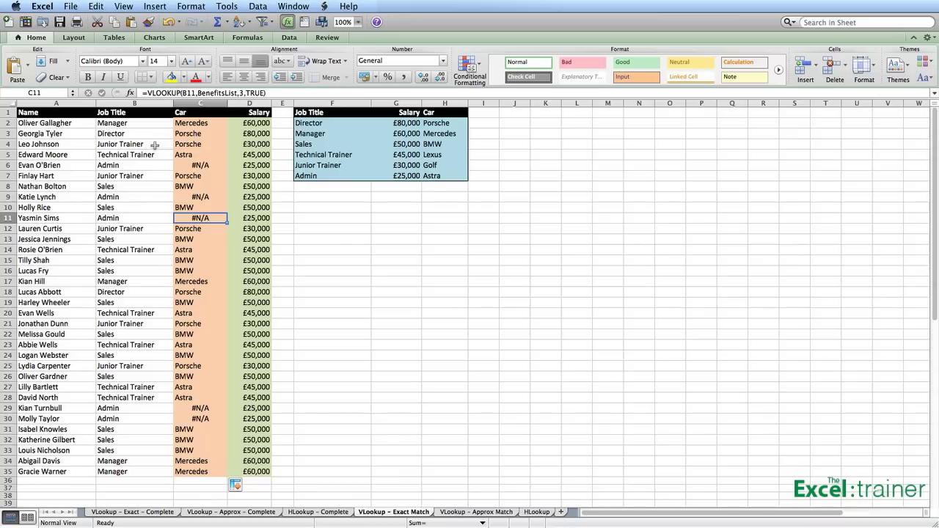
left_click(197, 145)
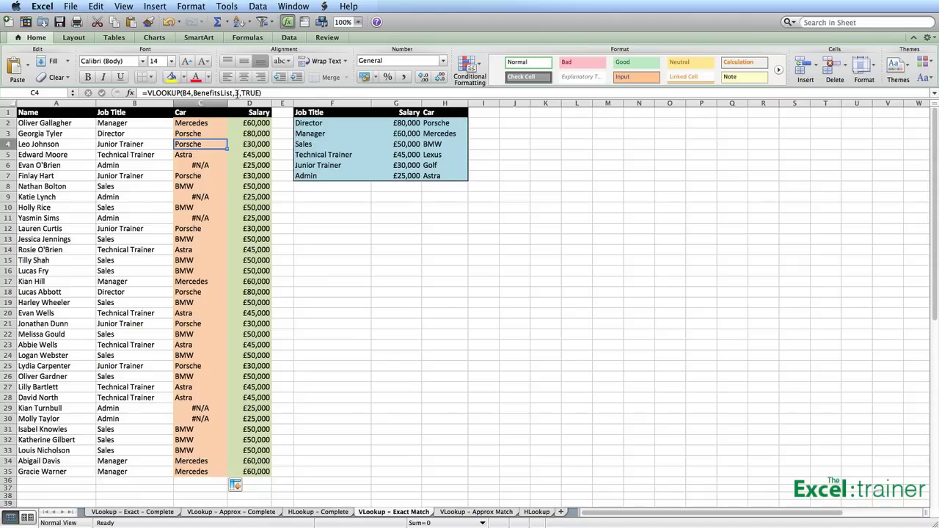
left_click(313, 124)
left_click_drag(313, 124, 308, 172)
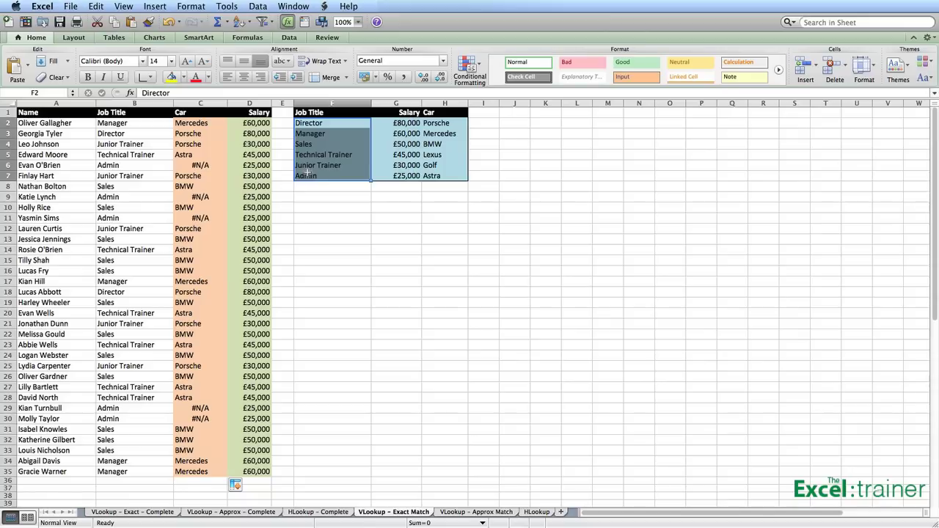
Set the range lookup argument of the C2 car formula back to FALSE and refill it down to C35.
left_click(200, 125)
left_click_drag(243, 93, 261, 93)
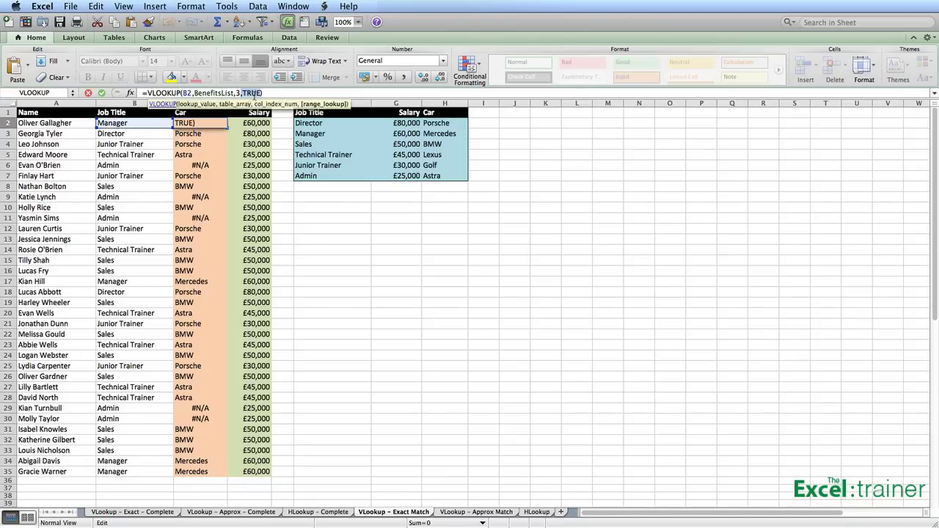
type("FALSE")
key("Return")
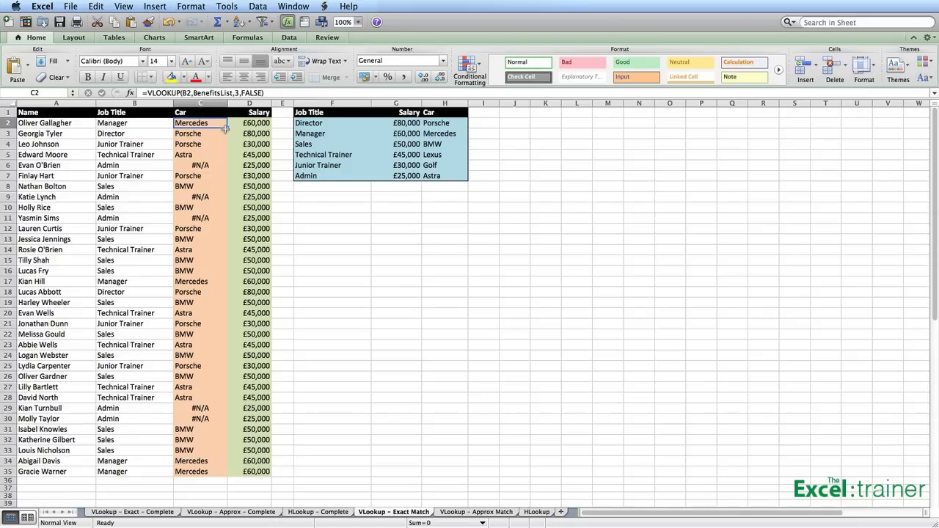
left_click_drag(226, 129, 205, 475)
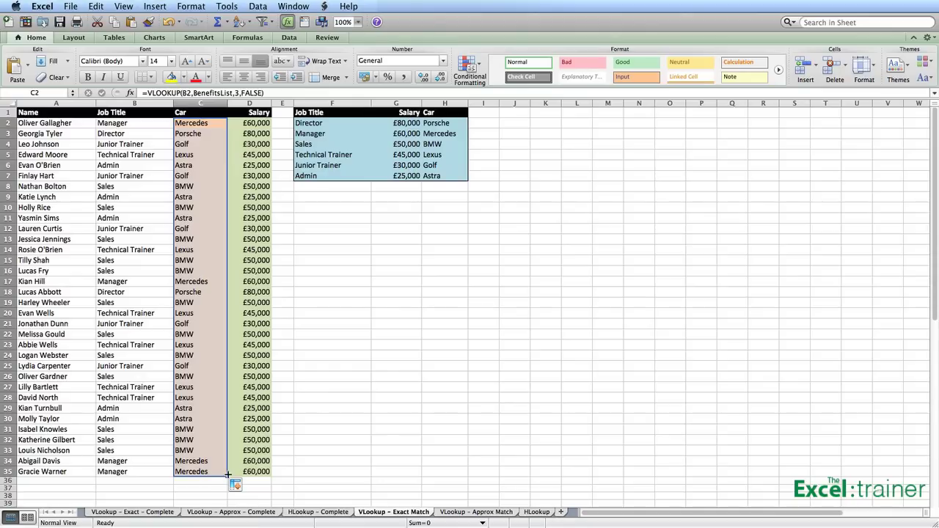
Switch to the VLookup - Approx Match sheet and review the feedback scores, the Bonus column and the lookup table E2:F8.
key("ctrl+Page_Down")
left_click(134, 122)
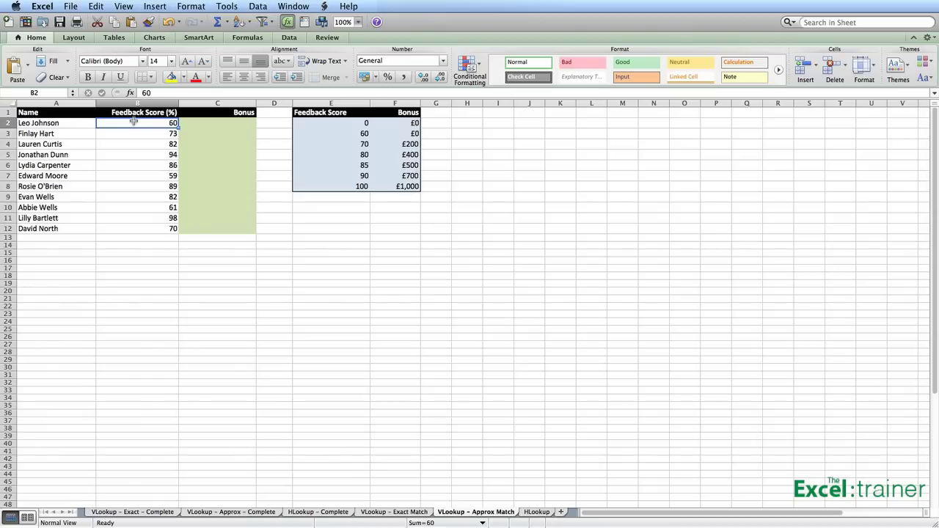
left_click_drag(325, 123, 388, 183)
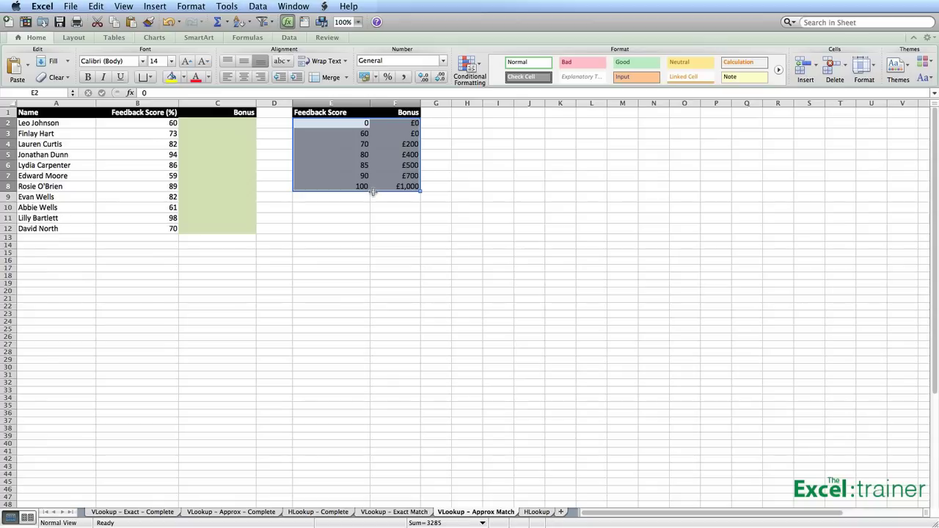
left_click(234, 125)
left_click_drag(312, 123, 415, 186)
left_click(222, 123)
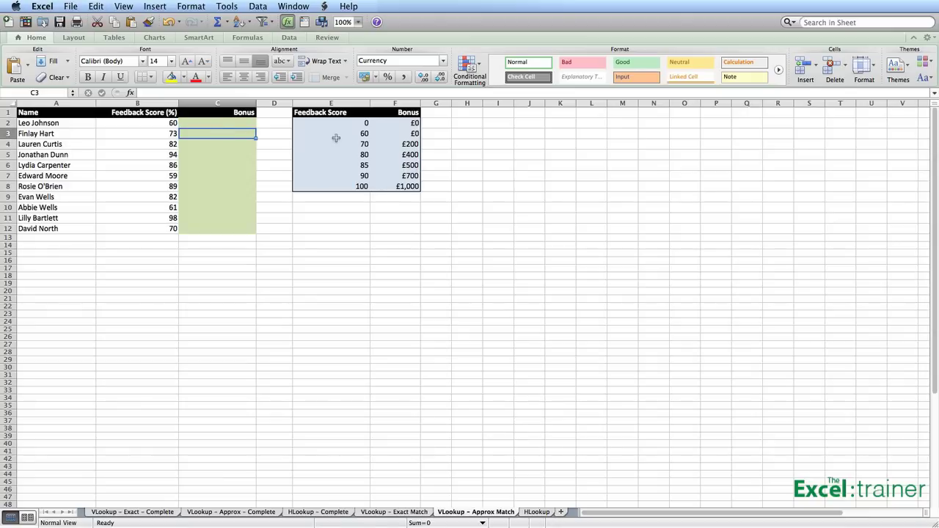
Name the feedback score and bonus range E2:F8 FeedbackTable.
left_click_drag(326, 123, 403, 187)
left_click_drag(330, 132, 353, 180)
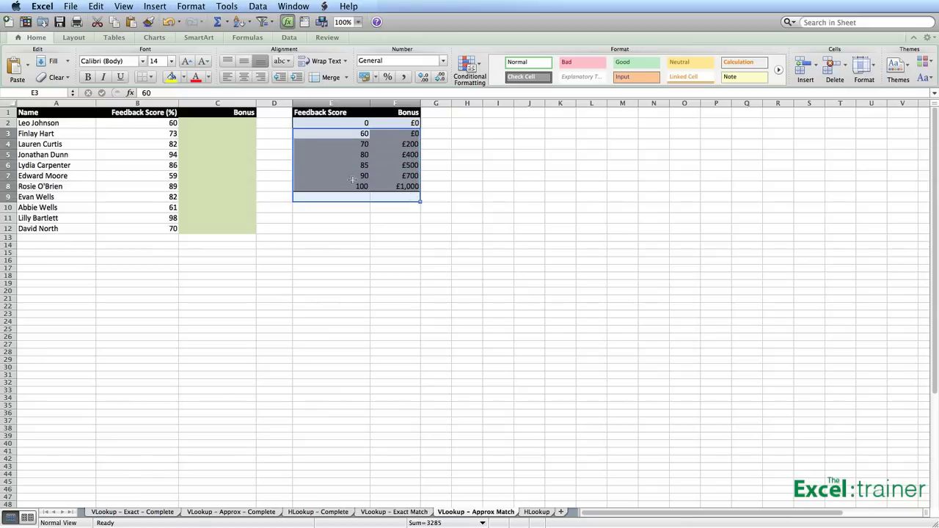
left_click(224, 124)
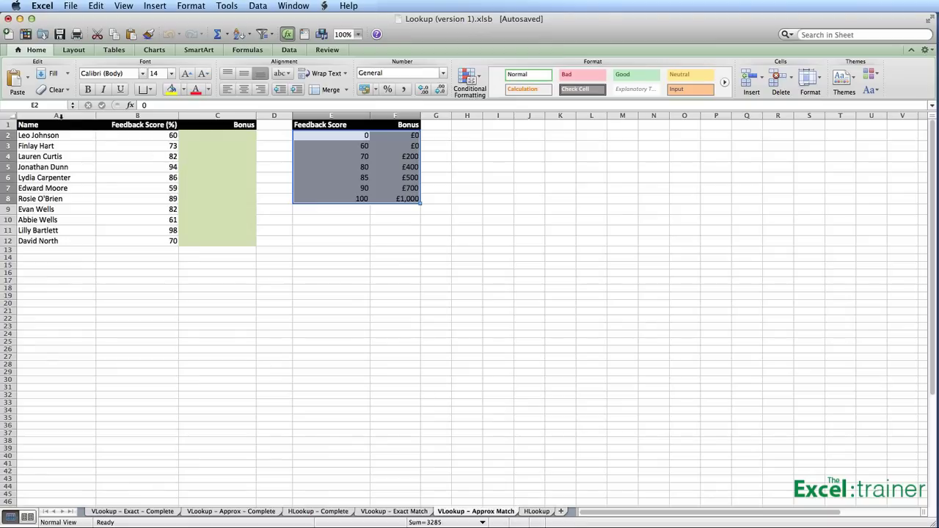
left_click(40, 108)
type("Feedback")
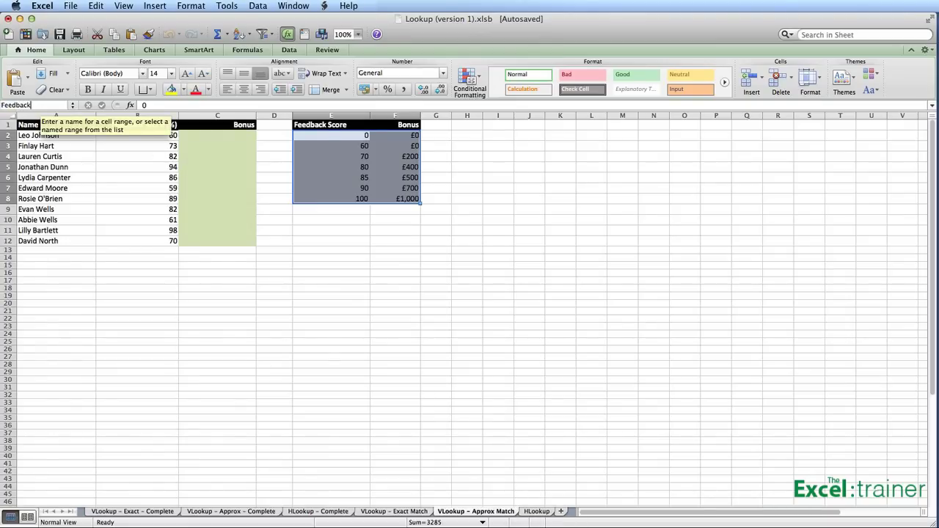
type("Table")
key("Return")
Enter the exact-match formula =VLOOKUP(B2,FeedbackTable,2,FALSE) in C2 to look up the bonus for the feedback score.
left_click(213, 136)
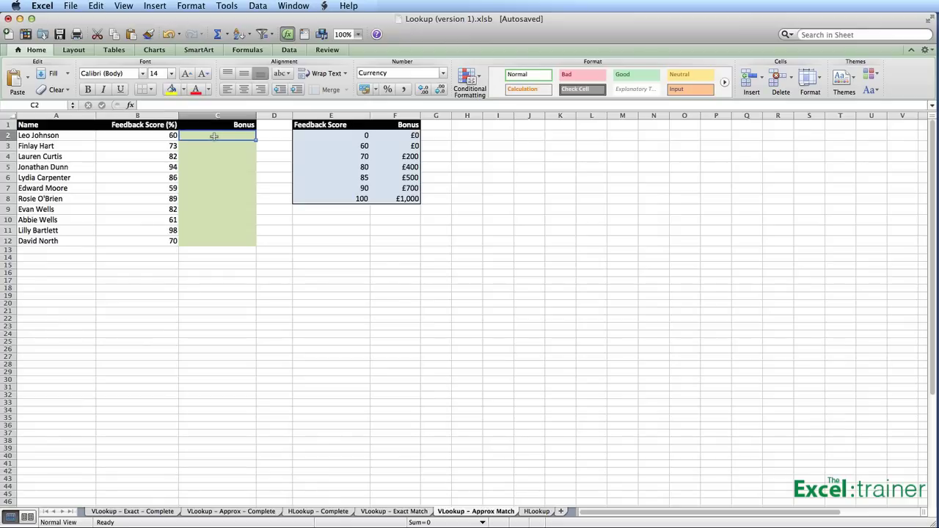
left_click(166, 135)
left_click_drag(353, 135, 356, 198)
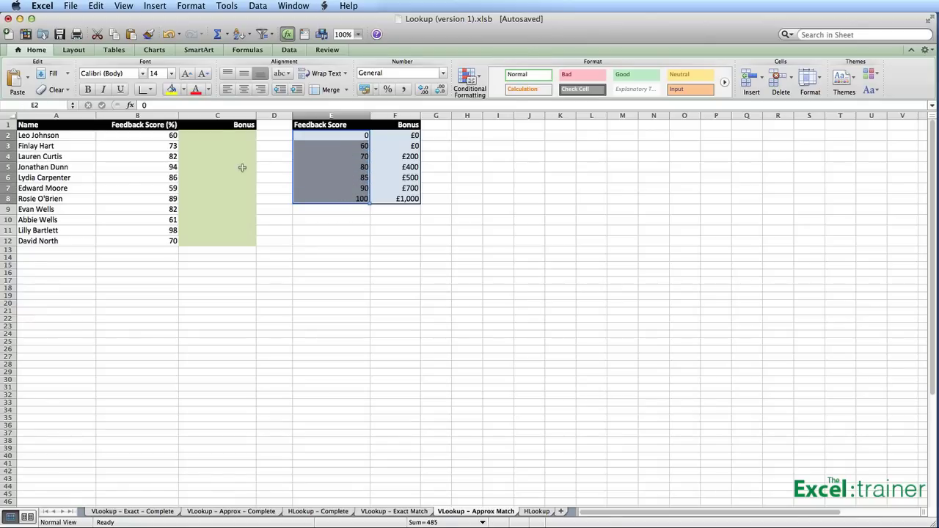
left_click(219, 136)
type("=")
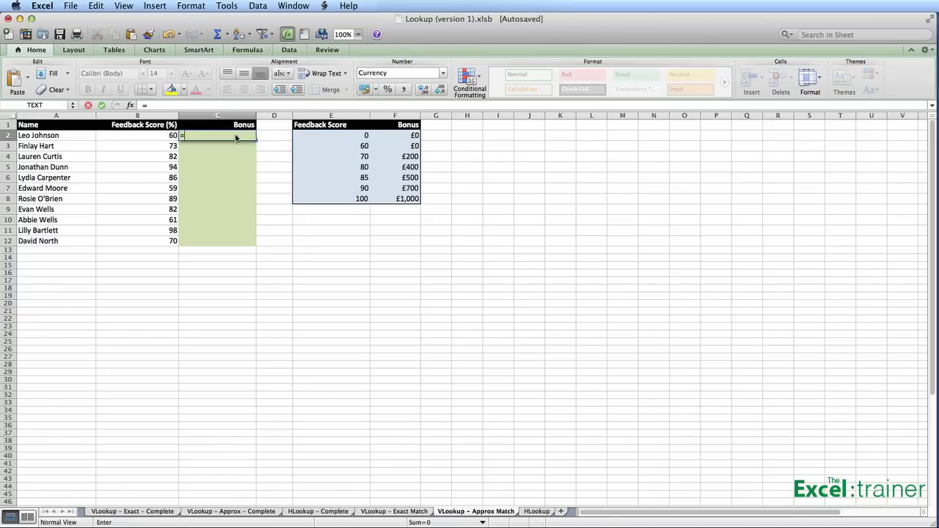
type("vlookuP")
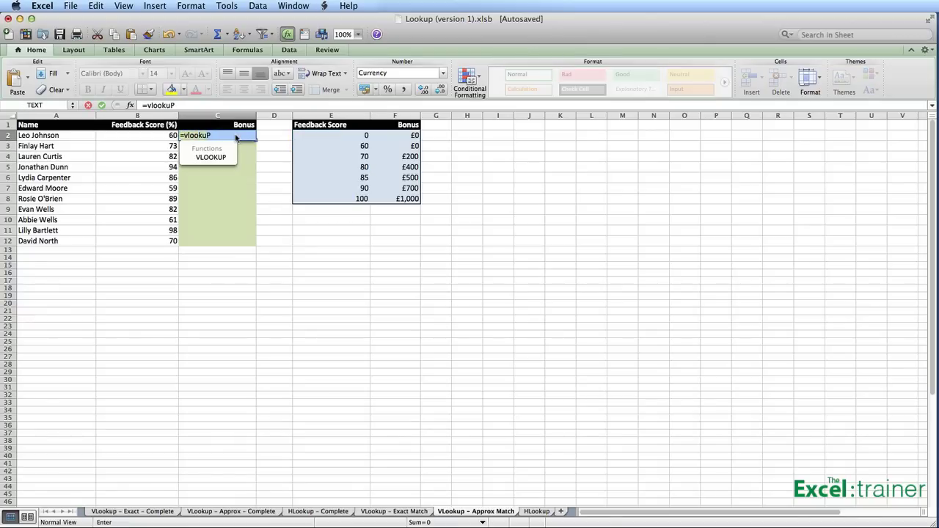
type("(")
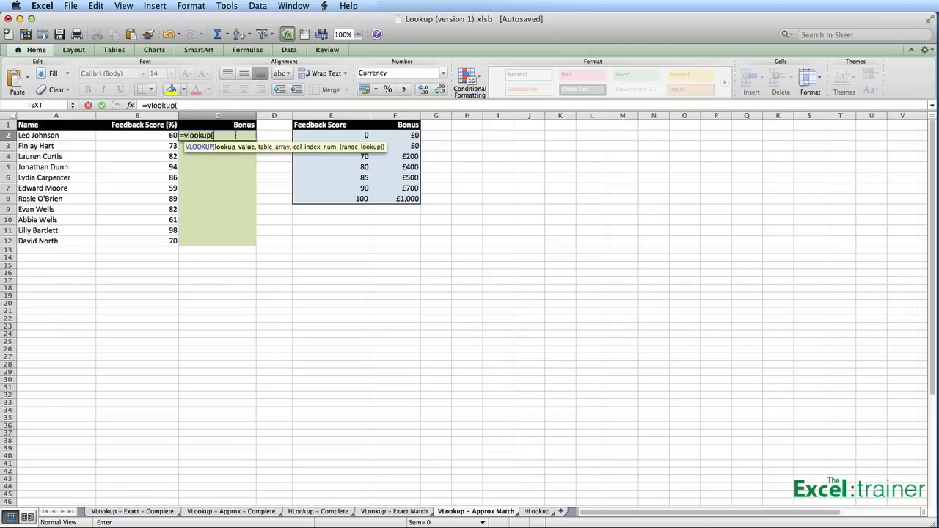
left_click(165, 138)
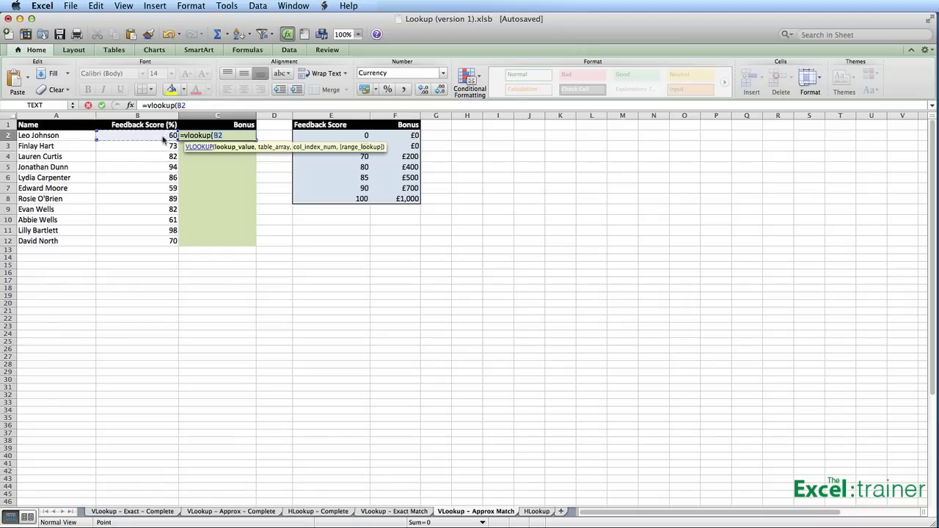
type(",")
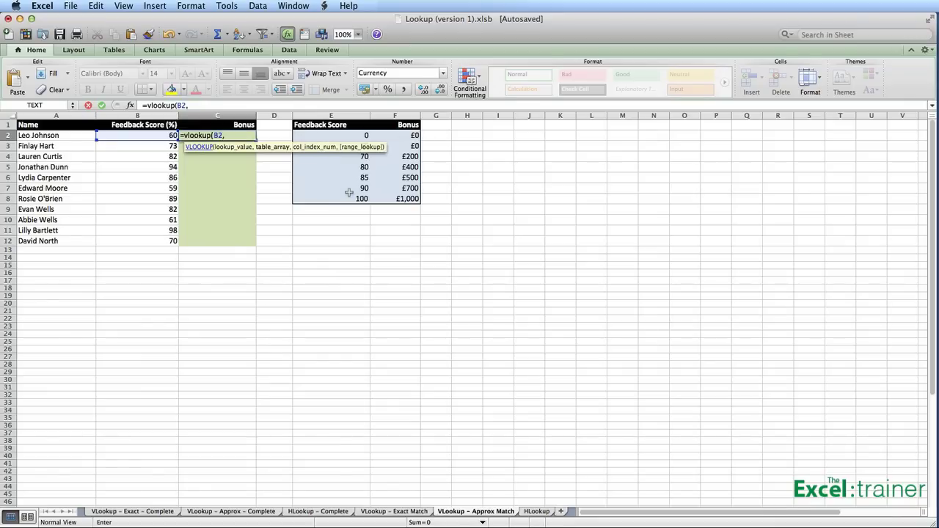
type("feedbacktable,")
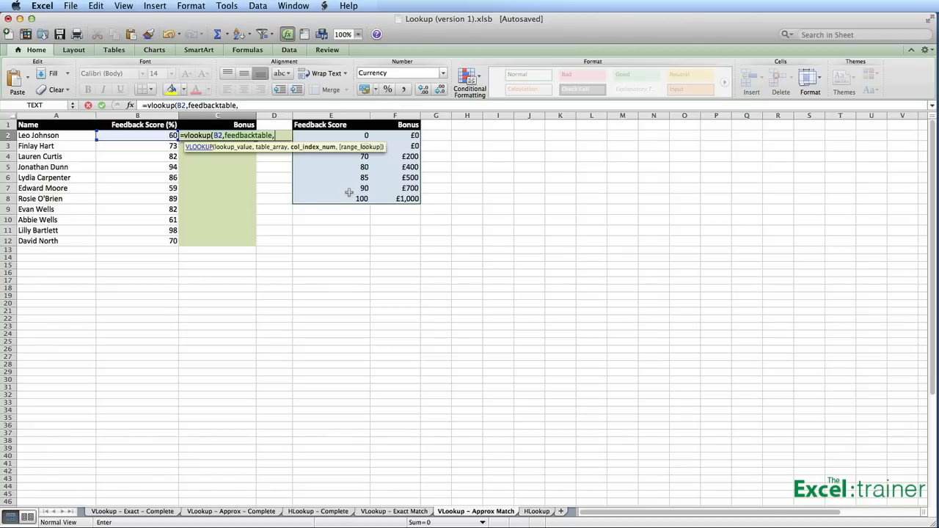
type("2,")
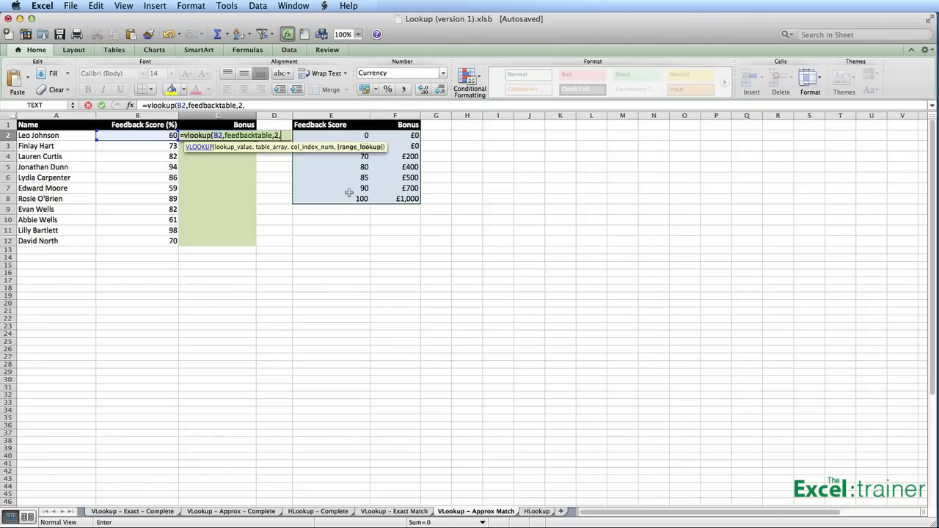
type("false")
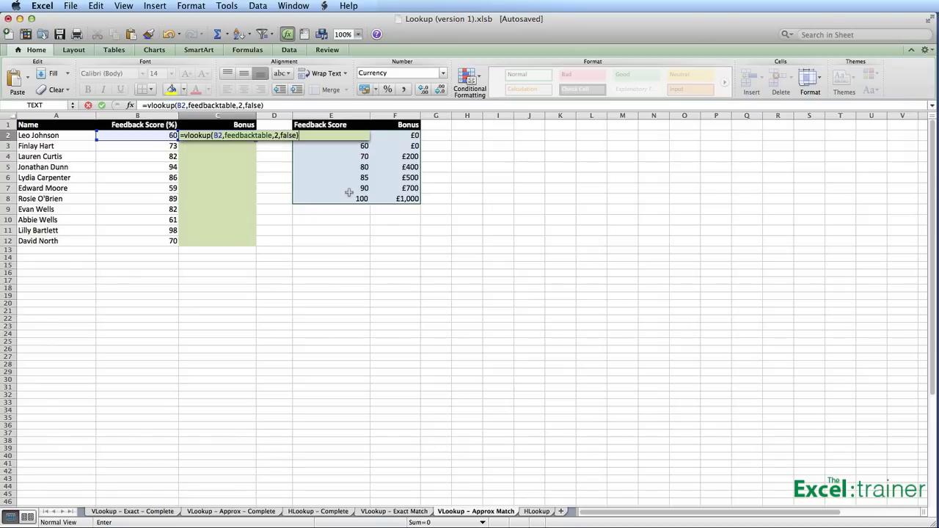
key("Return")
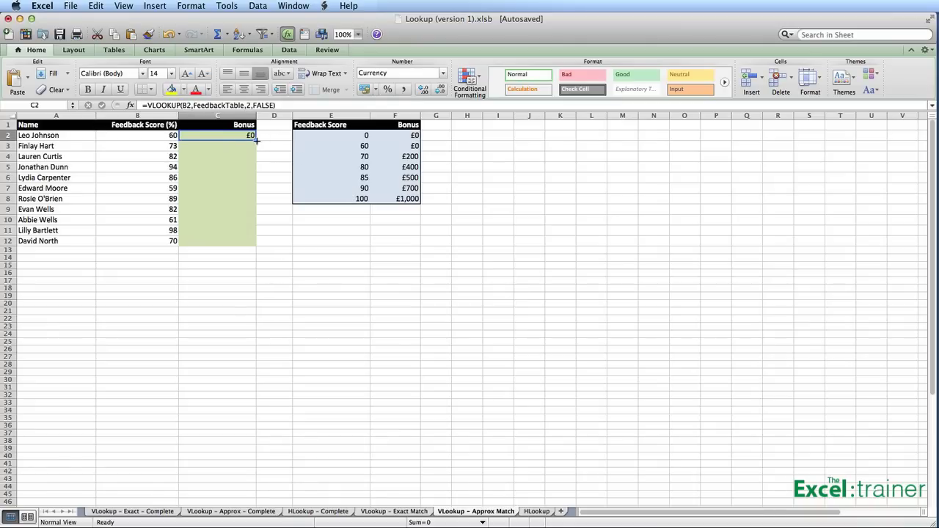
Fill the bonus formula from C2 down to C12 and check the formulas in C3, C2 and C12.
left_click_drag(256, 140, 253, 247)
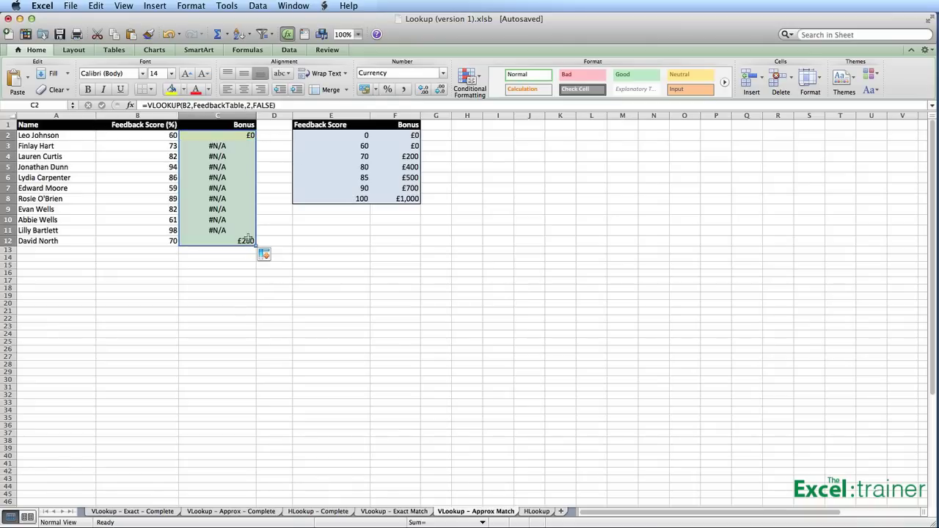
left_click(247, 145)
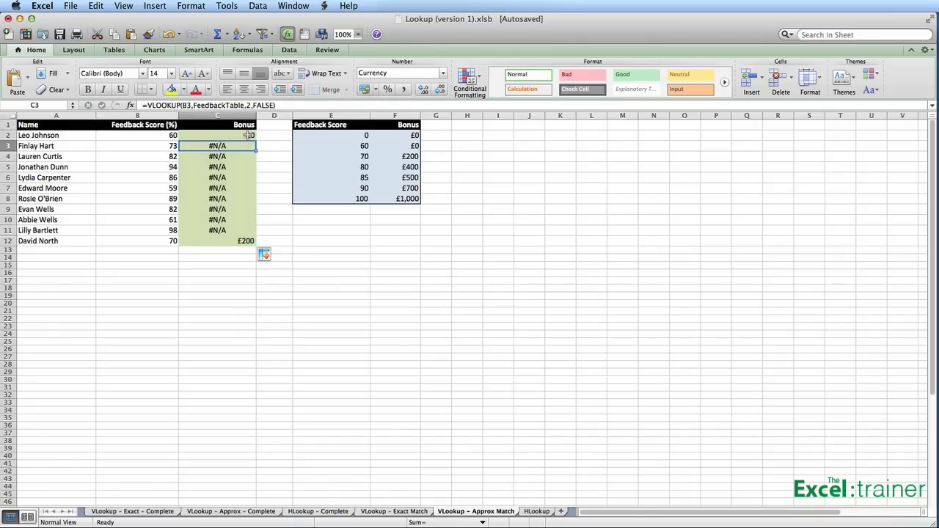
left_click(248, 136)
left_click(240, 241)
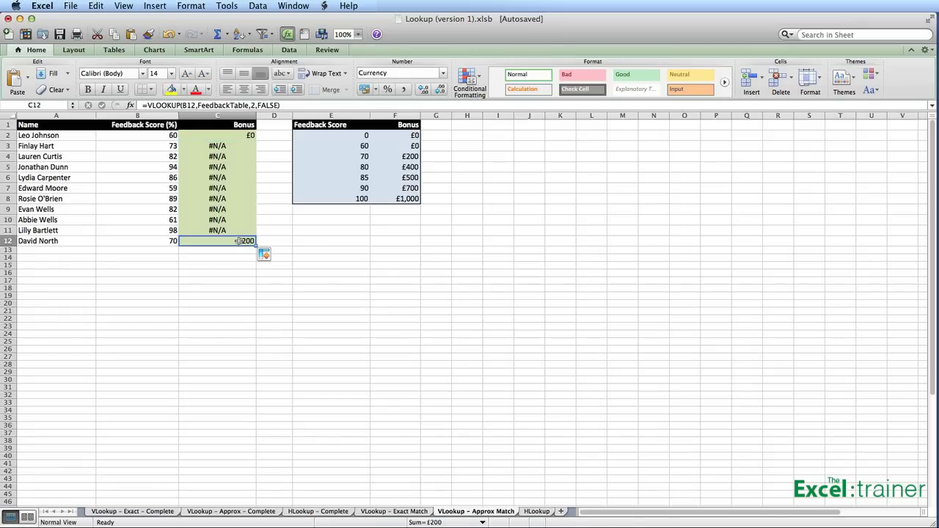
left_click(216, 135)
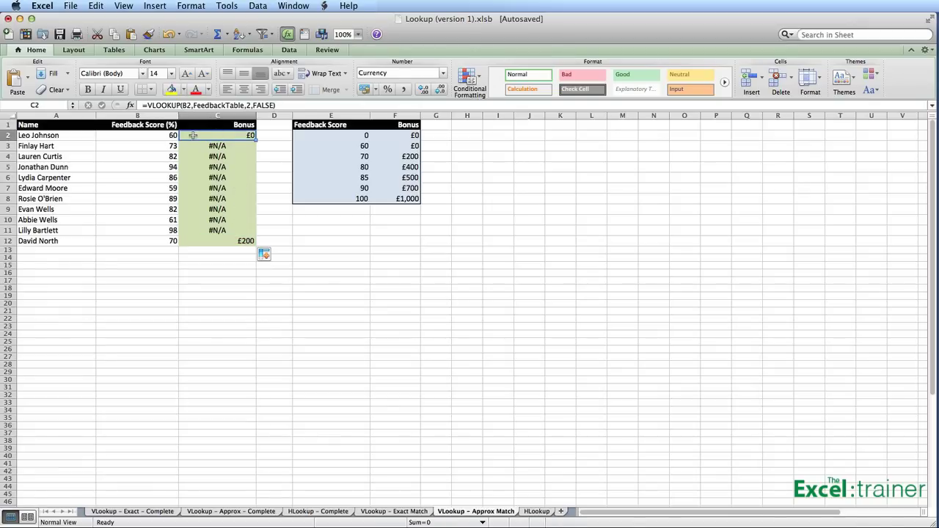
Compare the feedback scores in B2 and B12 with their matching entries and bonuses in the lookup table.
left_click(167, 135)
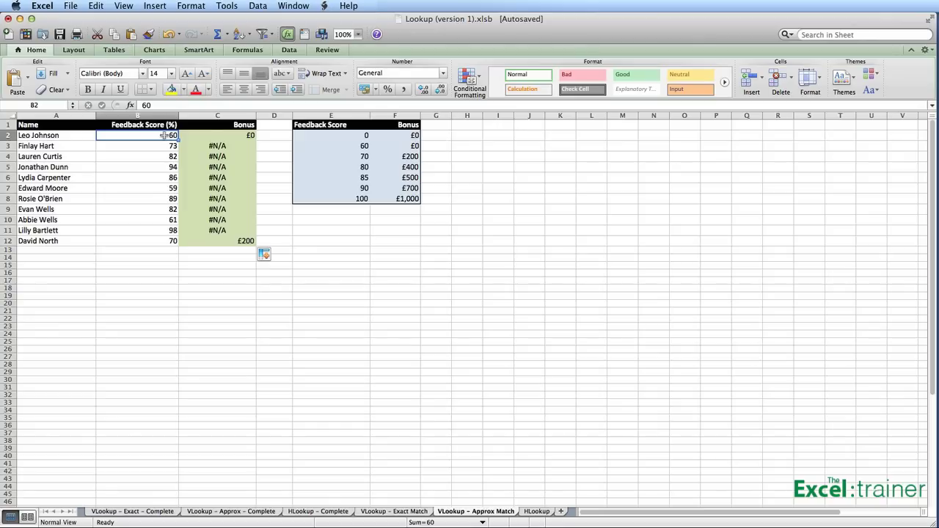
left_click(331, 132)
key("Down")
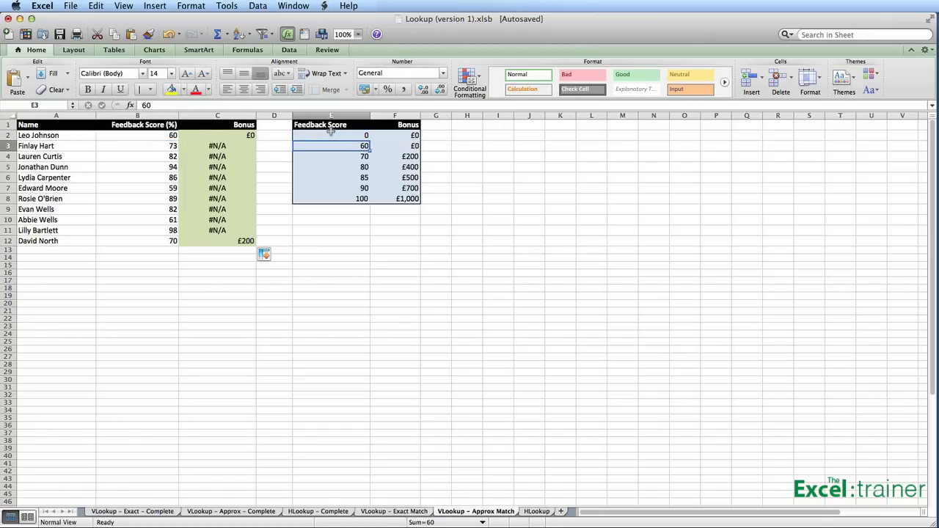
key("Right")
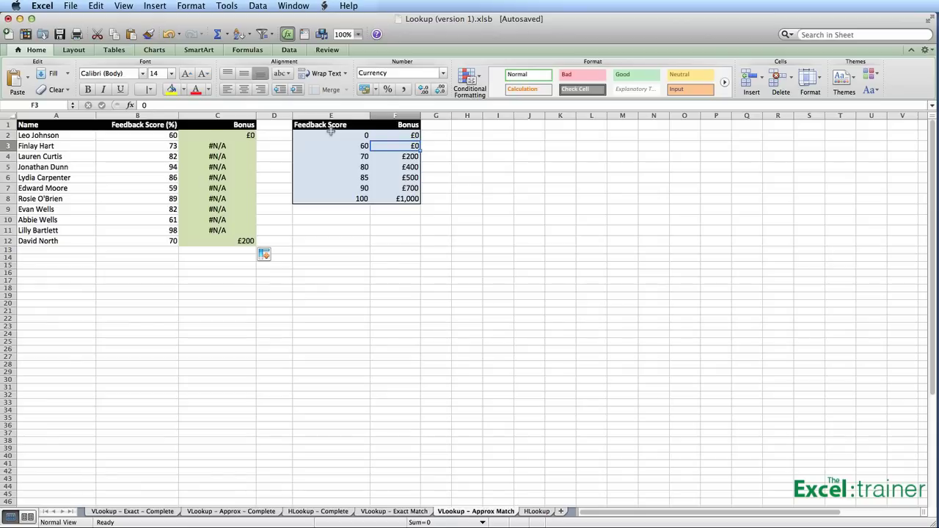
left_click(145, 240)
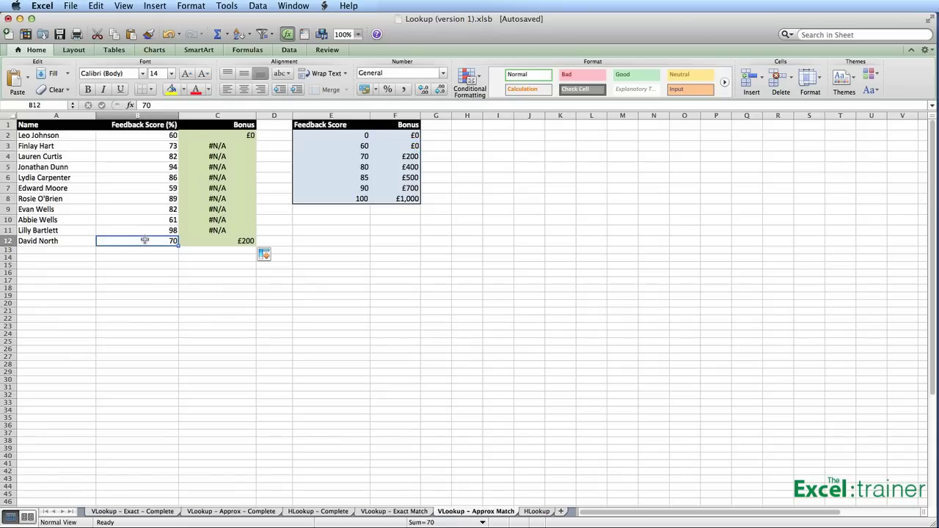
left_click(347, 158)
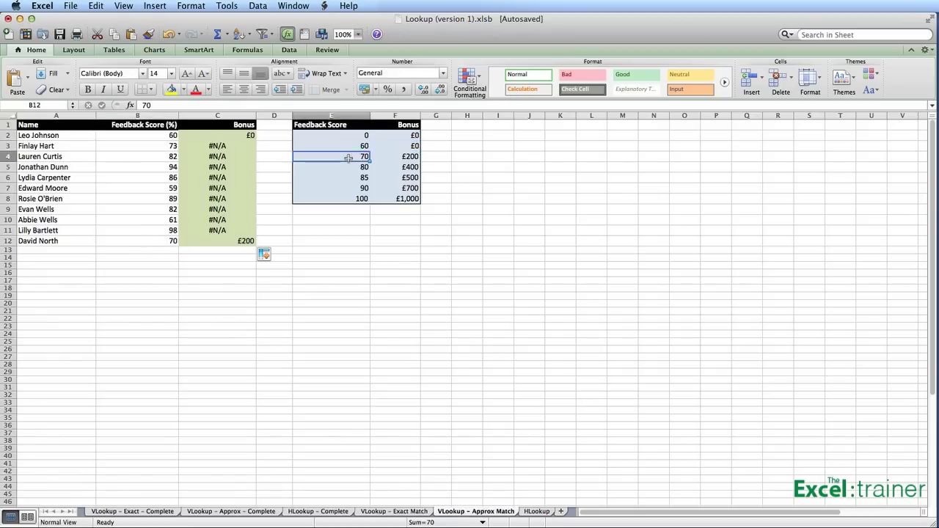
left_click(387, 157)
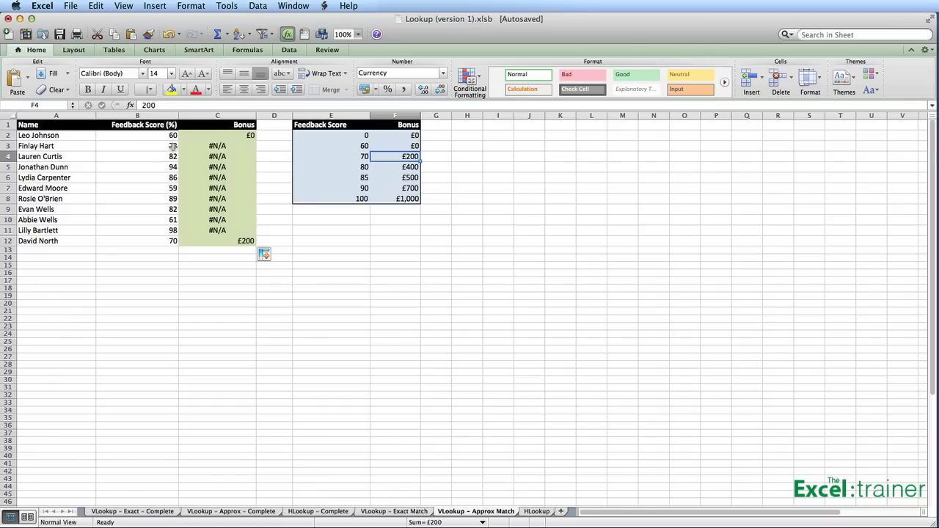
Inspect the bonus formula in C3 and check its feedback score in B3 against the lookup table scores in E2:E8.
left_click(216, 148)
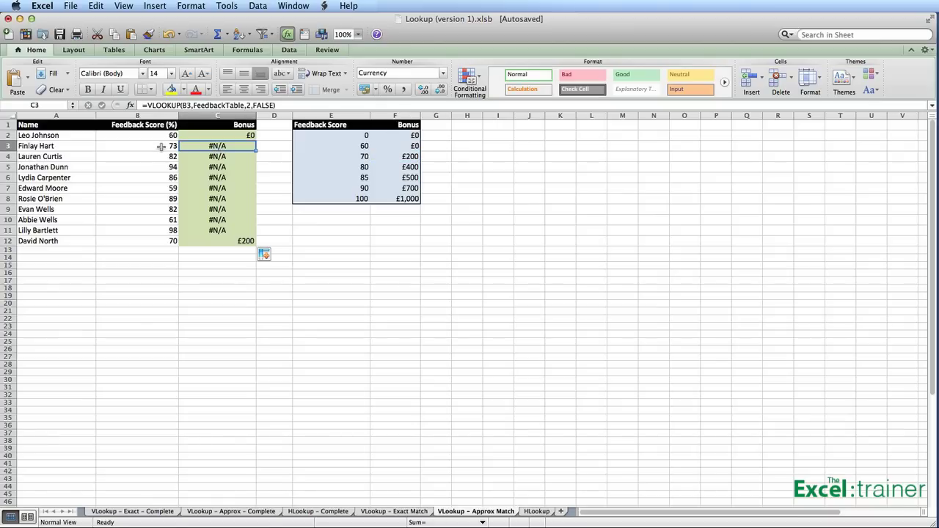
left_click(159, 147)
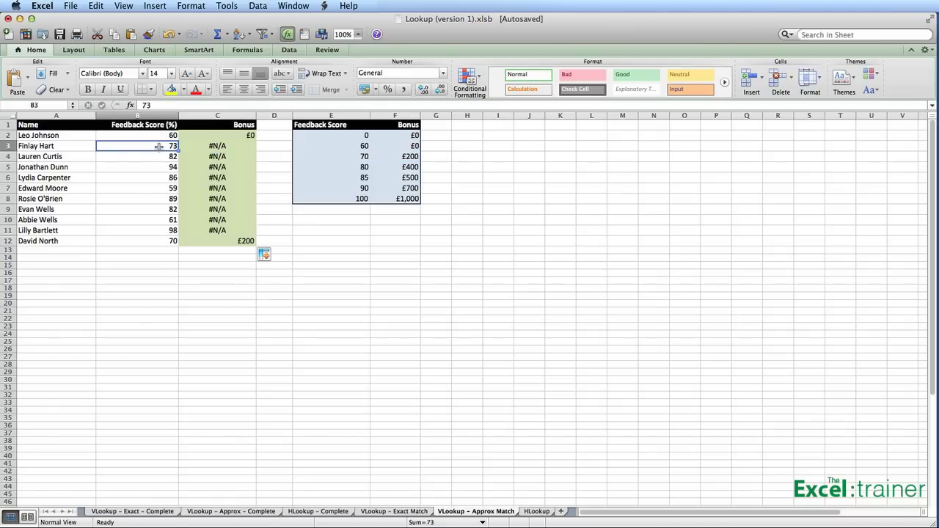
left_click(325, 136)
key("Return")
key("Return")
key("Return")
key("Return")
key("Return")
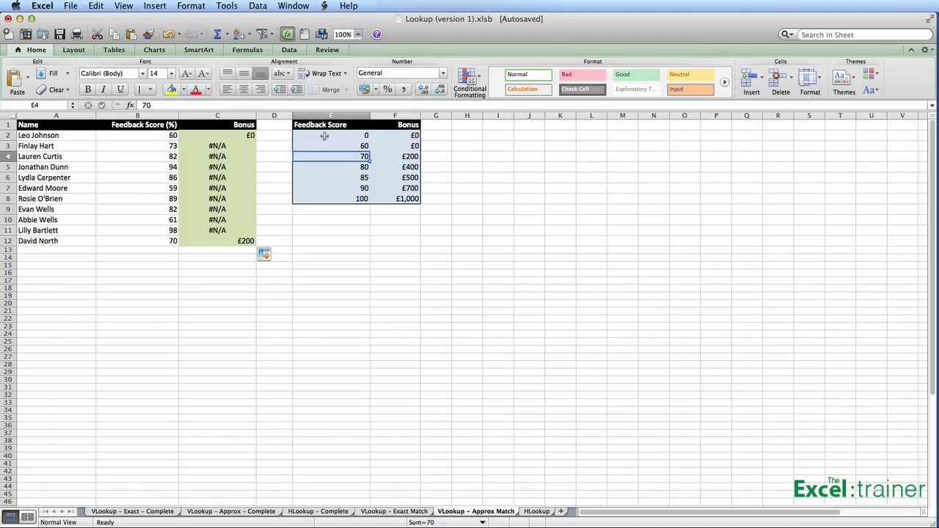
key("Return")
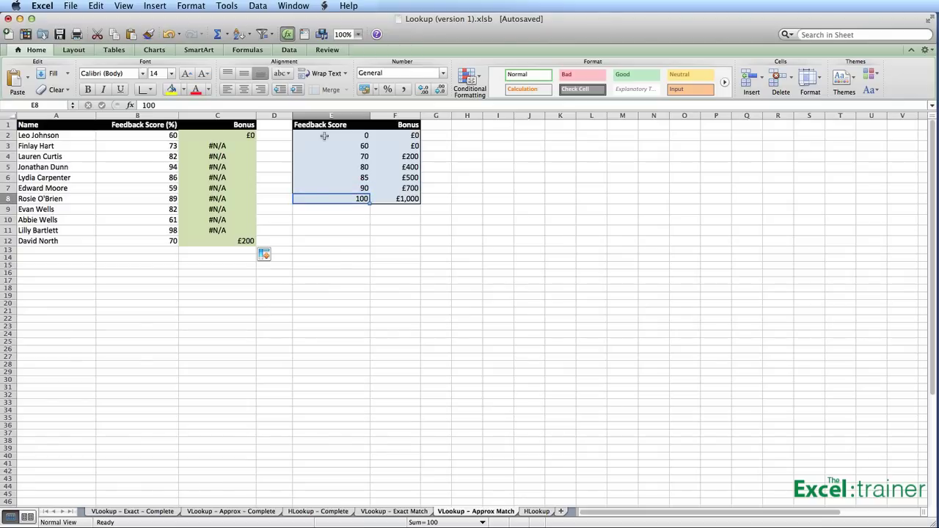
Change the C2 formula to the approximate match =VLOOKUP(B2,FeedbackTable,2,TRUE) and fill it down to C12.
left_click(229, 134)
left_click_drag(253, 105, 273, 105)
type("Tru")
key("BackSpace")
key("BackSpace")
key("BackSpace")
type(",true")
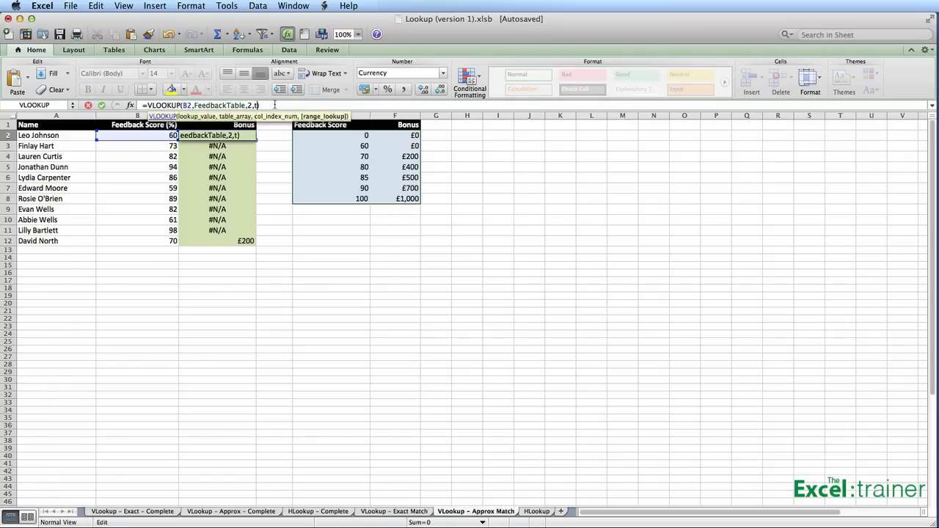
key("Return")
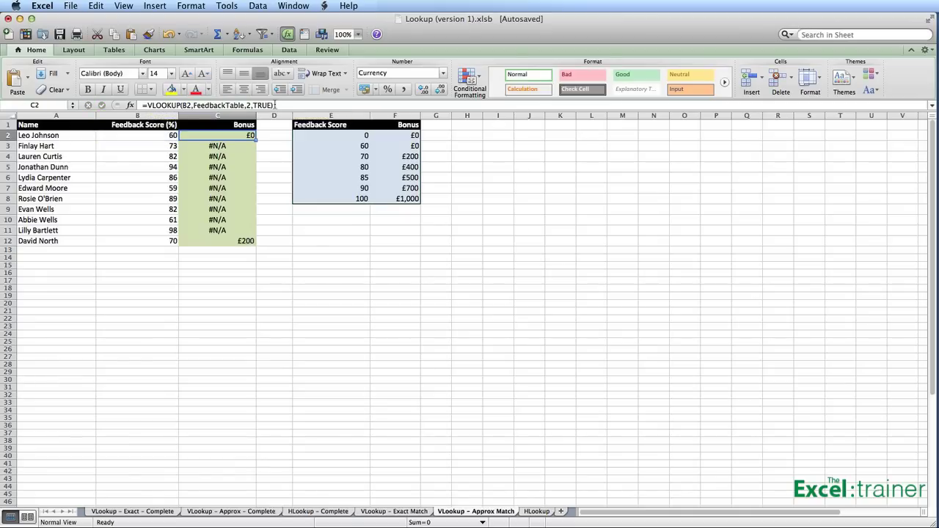
left_click_drag(254, 141, 246, 247)
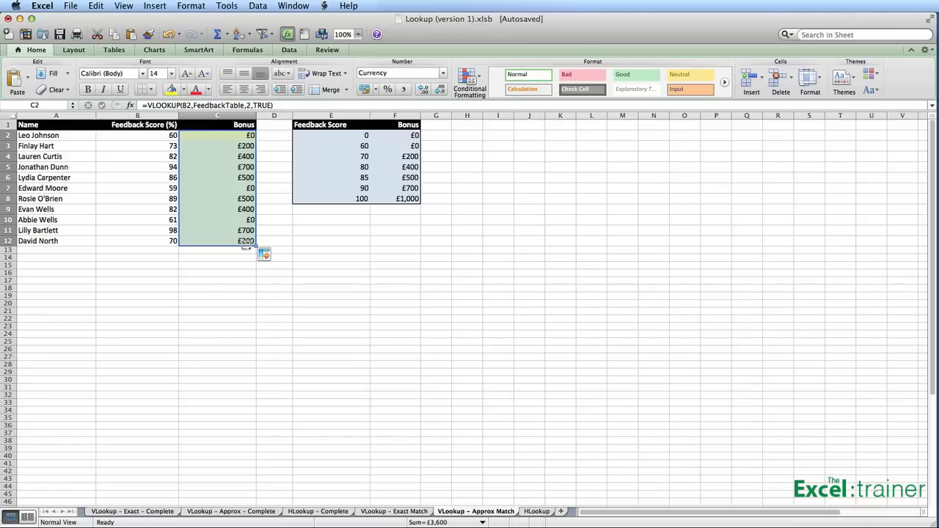
Trace the feedback score in B3 through the lookup table scores to the bonus in F4, and compare it with C3.
left_click(154, 146)
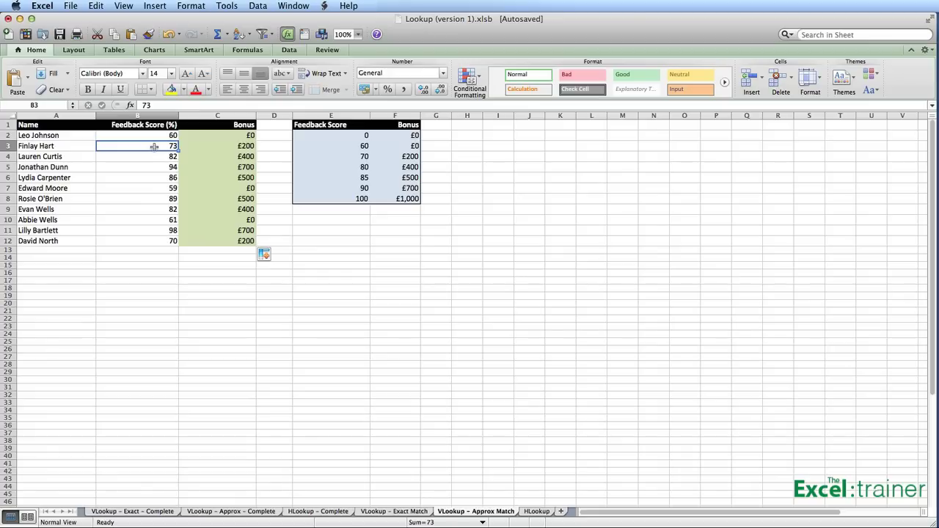
left_click(336, 136)
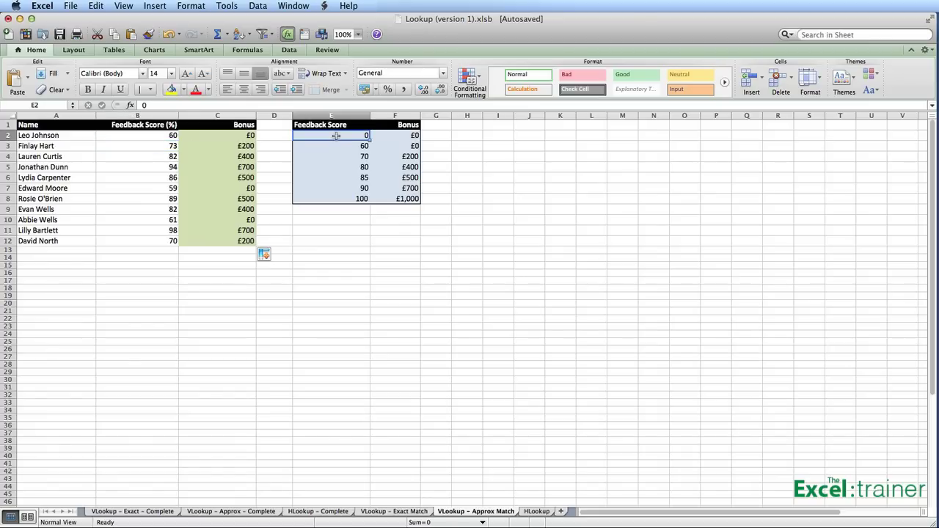
key("Return")
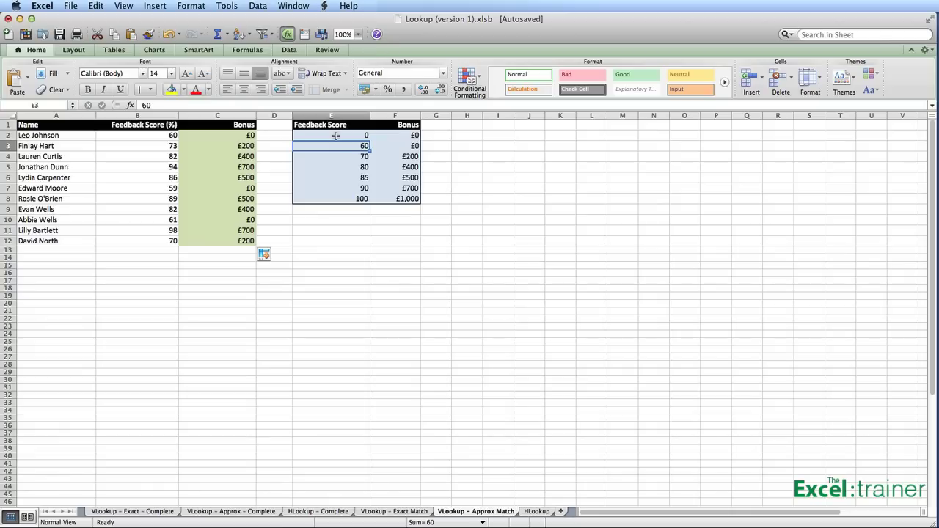
key("Return")
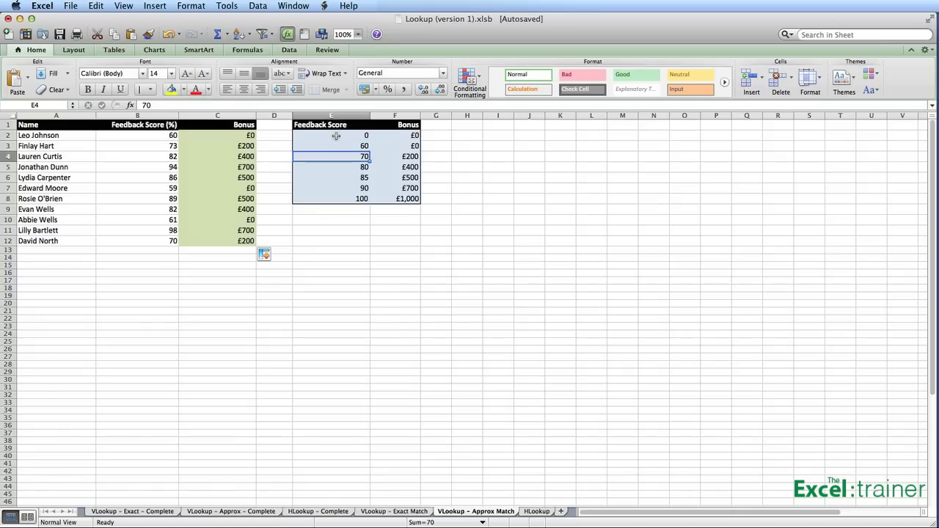
key("Return")
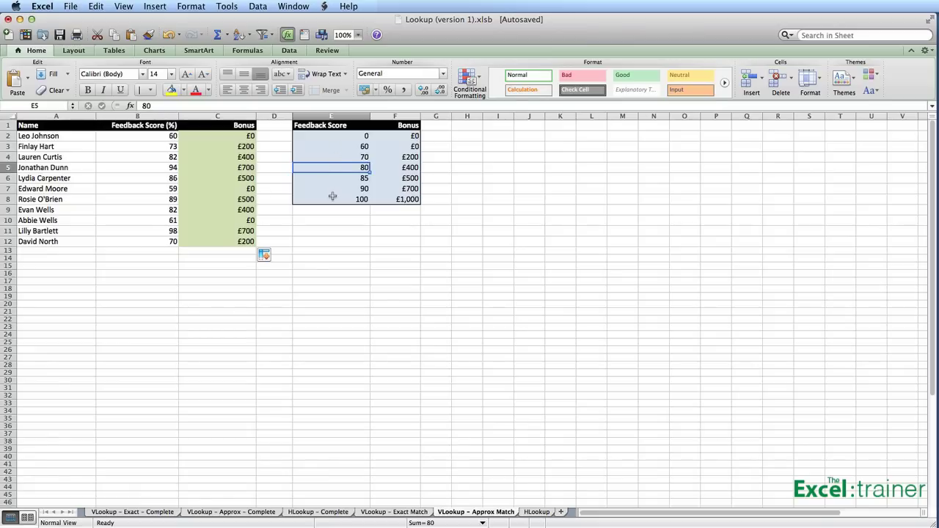
key("shift+Return")
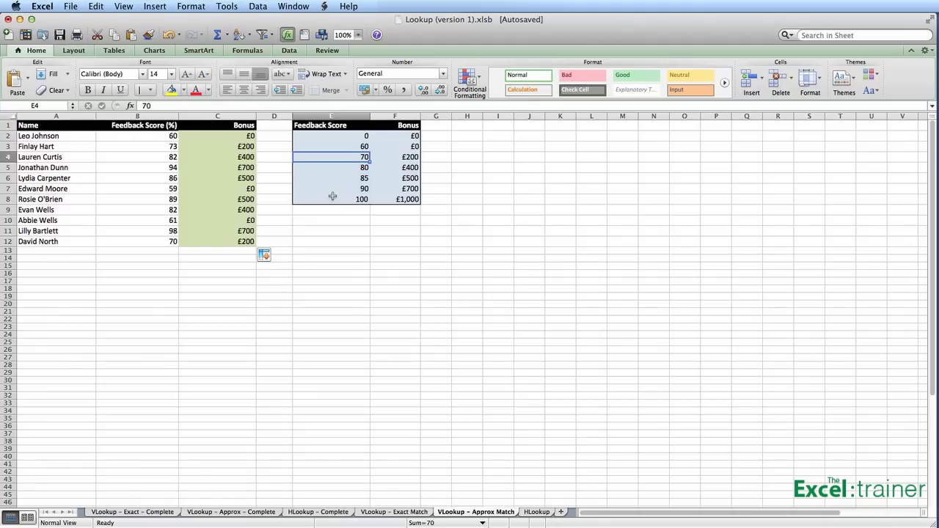
key("Return")
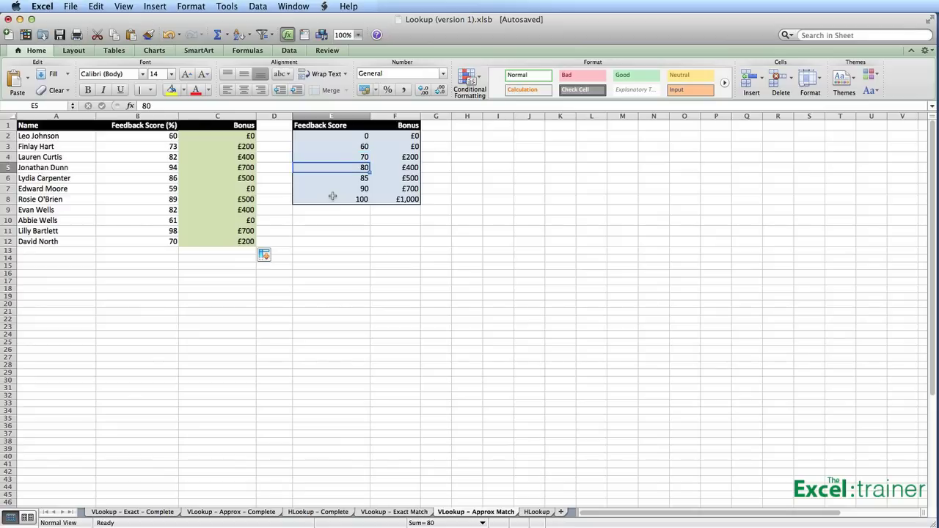
key("shift+Return")
key("Tab")
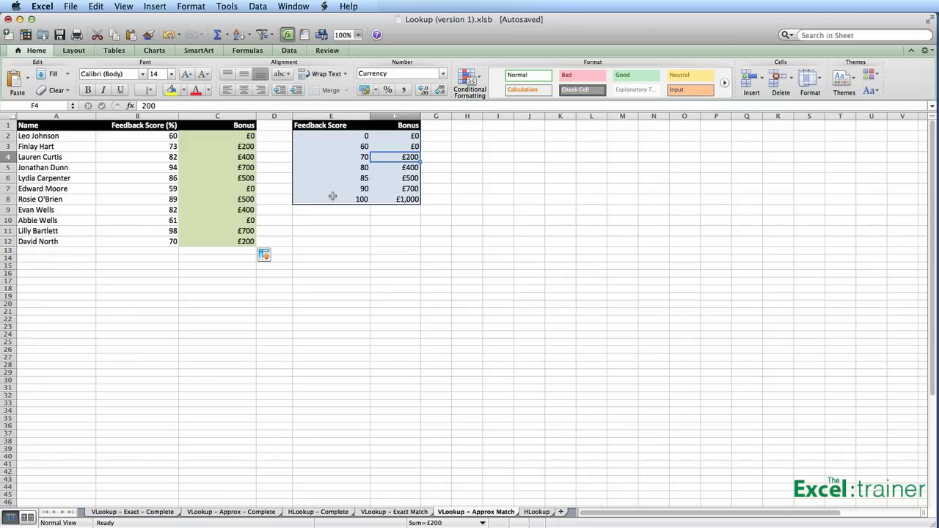
left_click(242, 147)
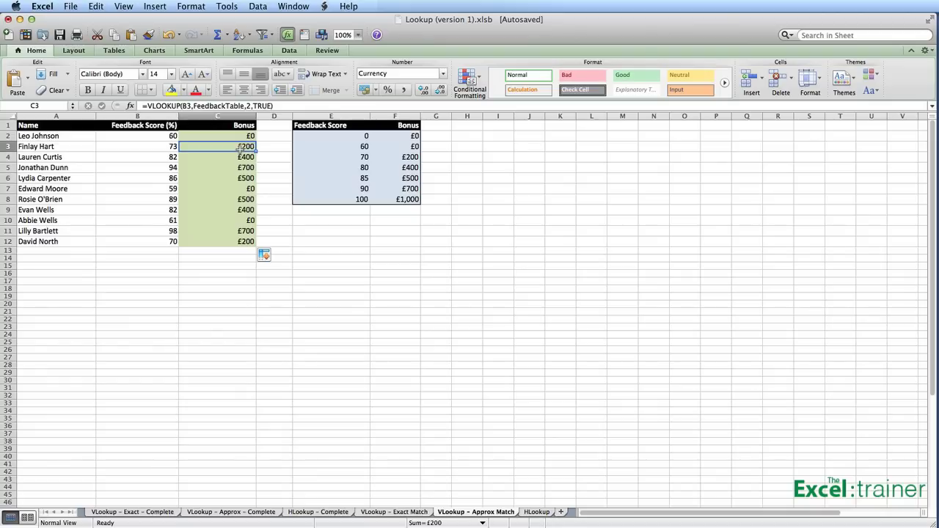
Trace the feedback score in B6 through the lookup table scores to the bonus in F6, and compare it with C6.
left_click(163, 179)
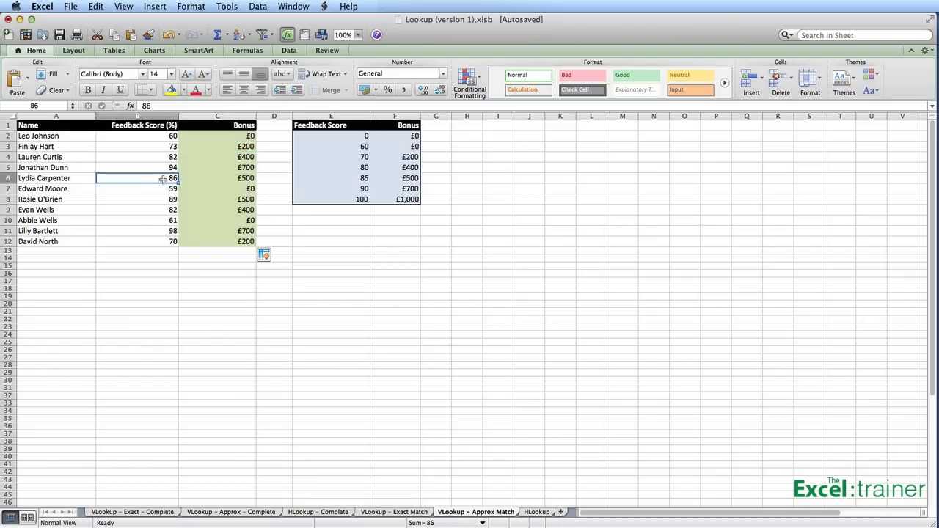
left_click(322, 137)
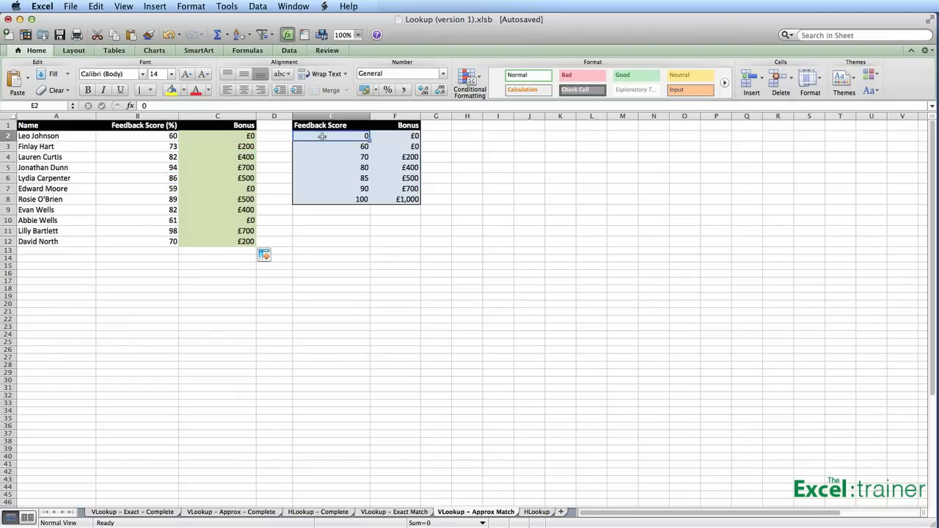
key("Down")
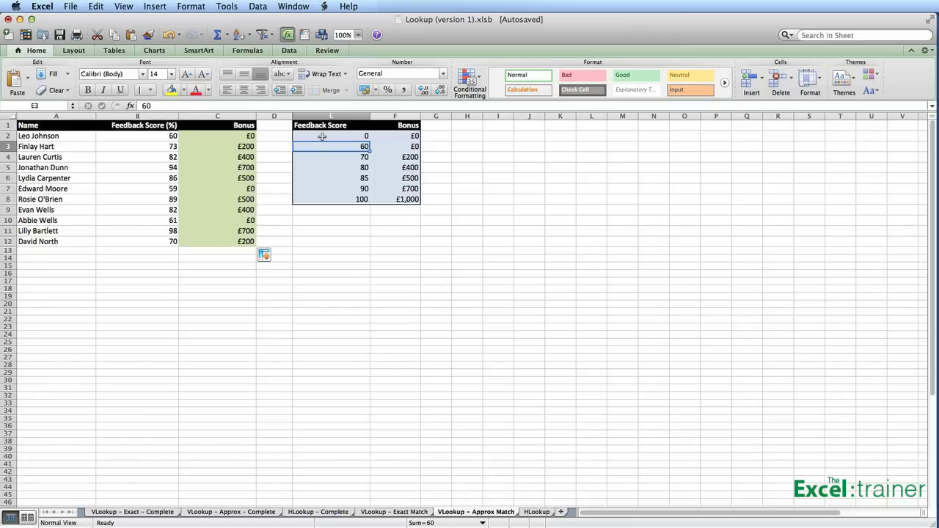
key("Down")
key("Down")
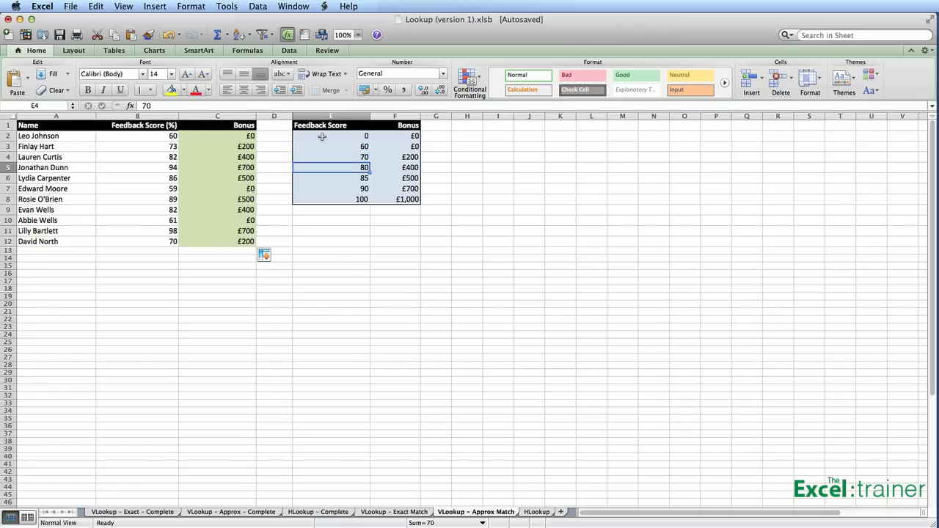
key("Down")
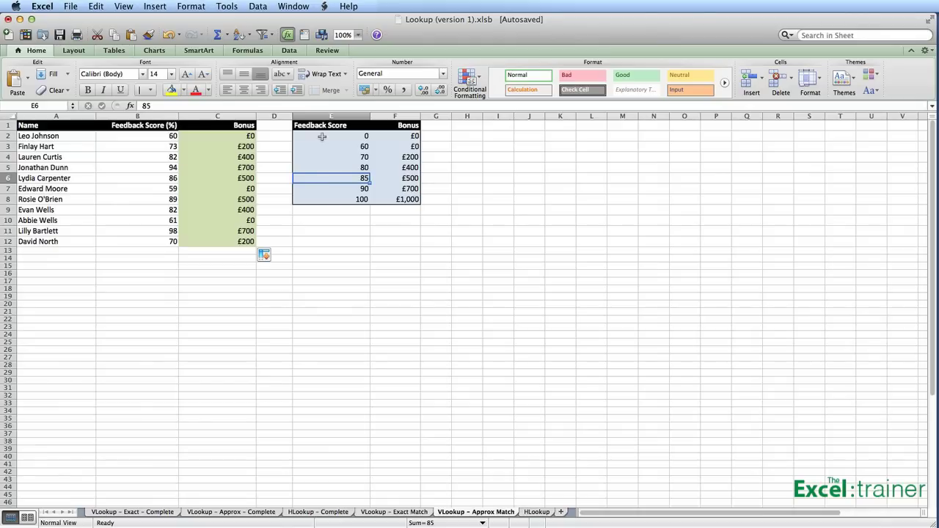
key("Down")
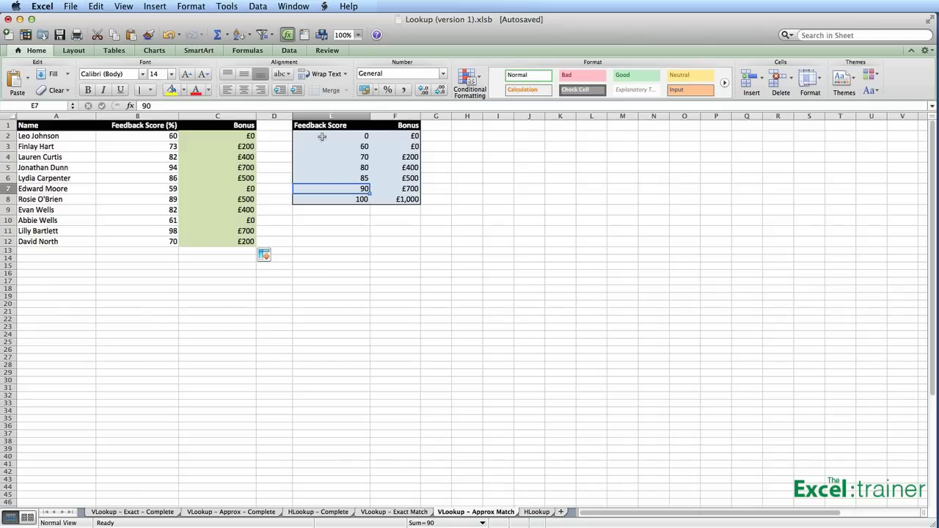
key("shift+Return")
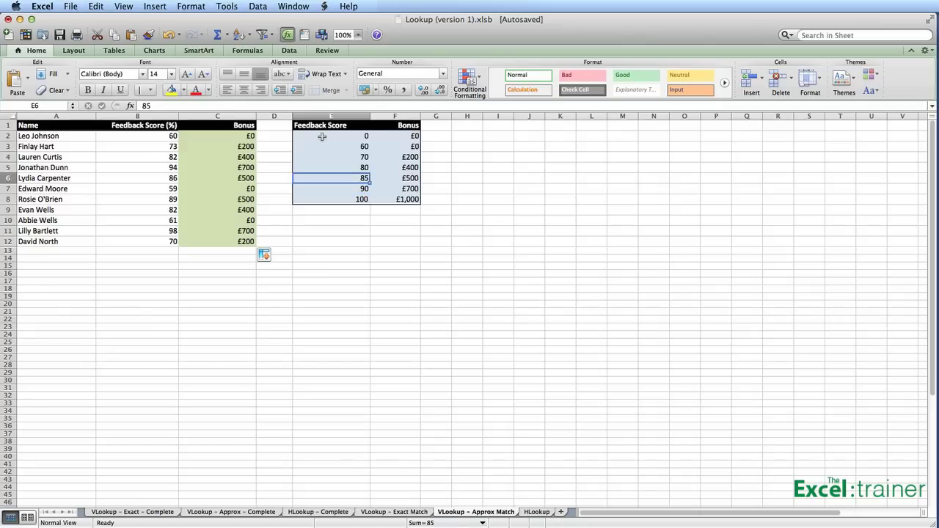
key("Tab")
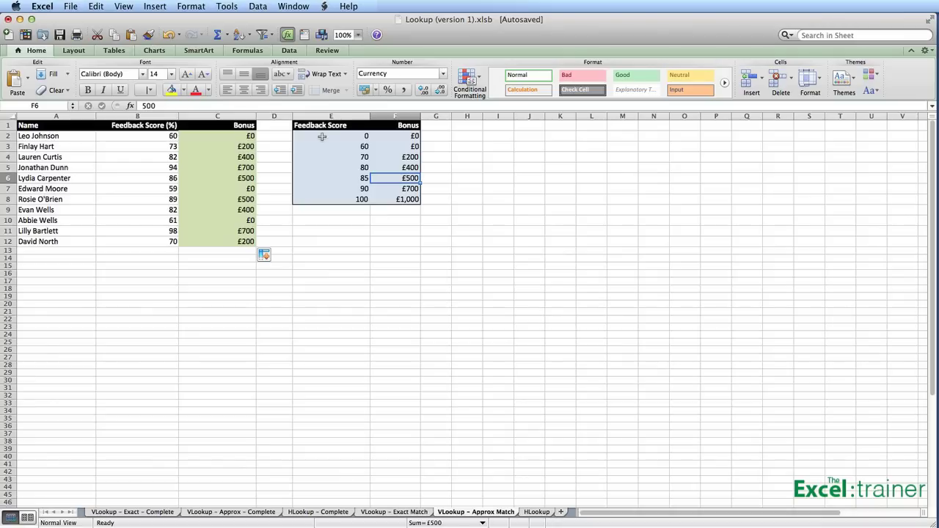
left_click(230, 179)
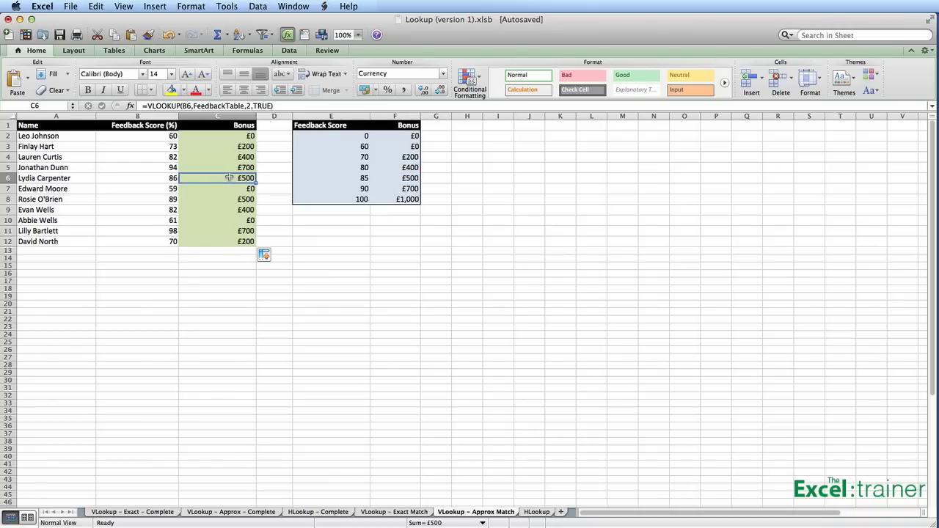
Switch to the HLookup sheet and review the horizontal Feedback Score row of the Bonus Details table.
left_click(536, 513)
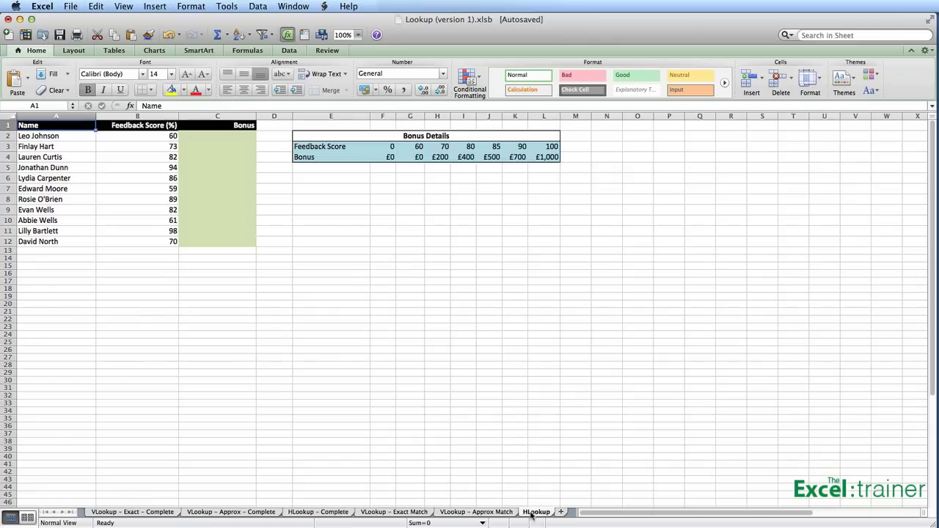
left_click(392, 148)
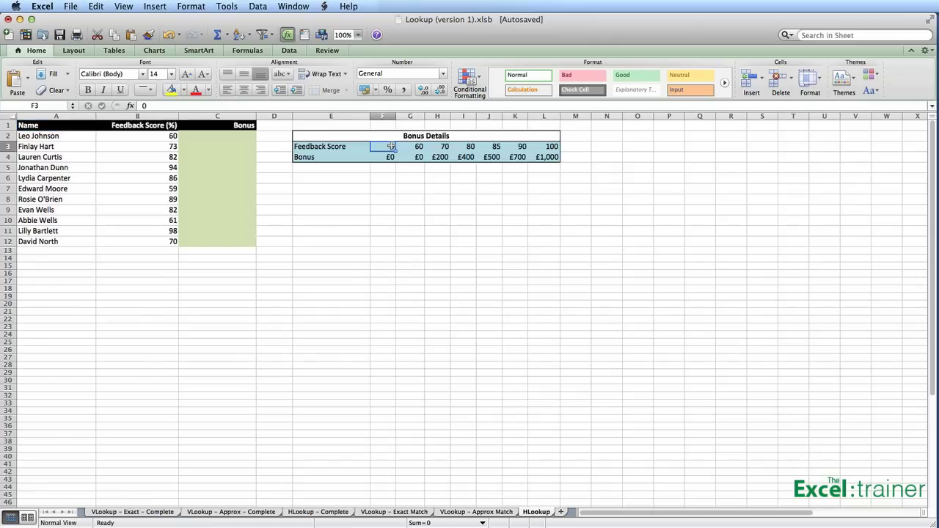
key("Right")
key("Right")
key("Right")
key("Right")
key("Right")
key("Right")
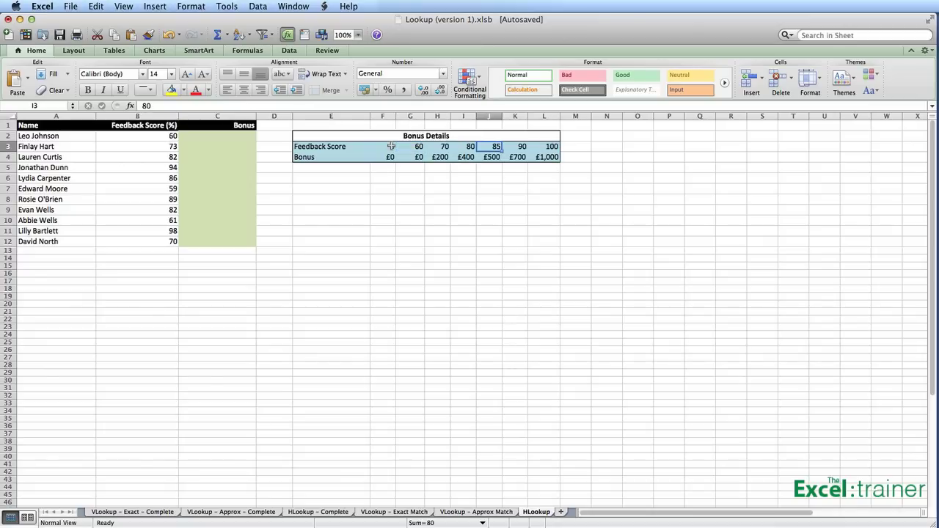
key("Left")
key("Left")
key("Left")
key("Left")
key("Left")
key("Left")
key("Left")
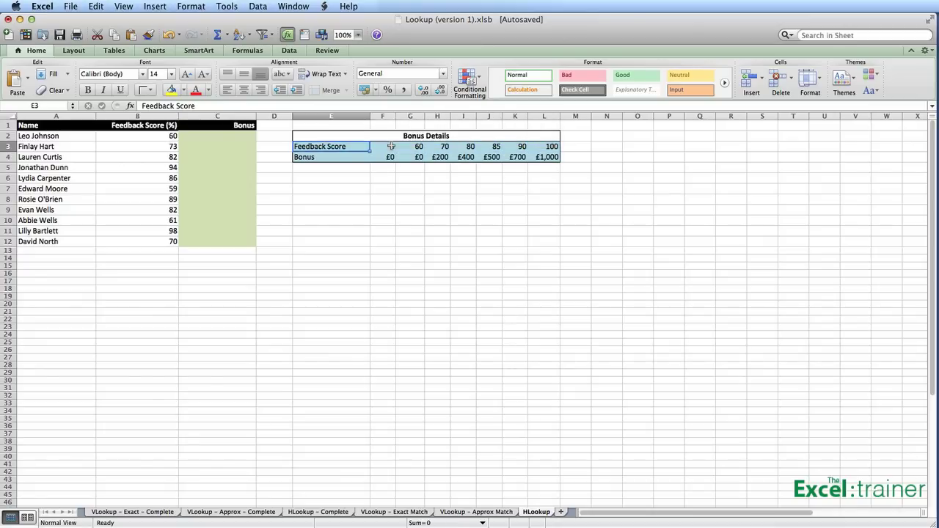
Name the horizontal lookup range E3:L4 of the Bonus Details table Feedback2.
left_click_drag(352, 146, 537, 160)
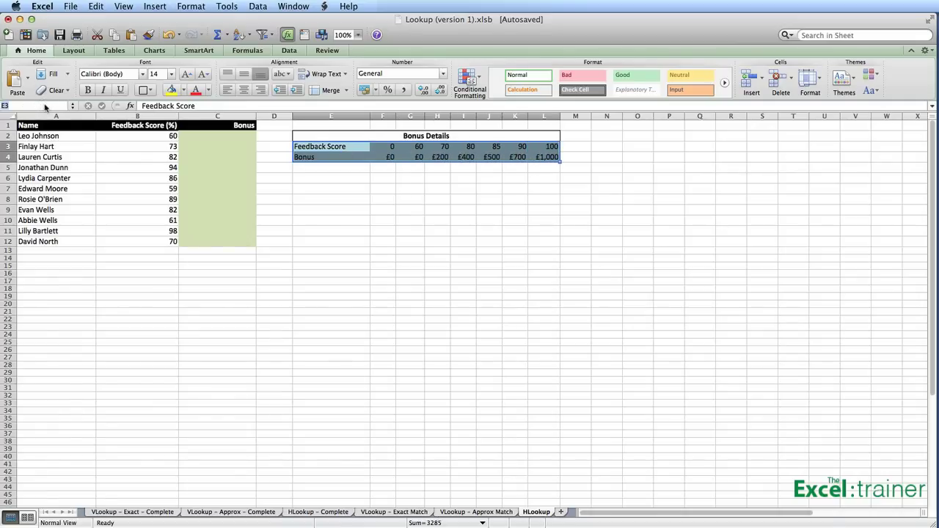
left_click(45, 107)
type("Fe")
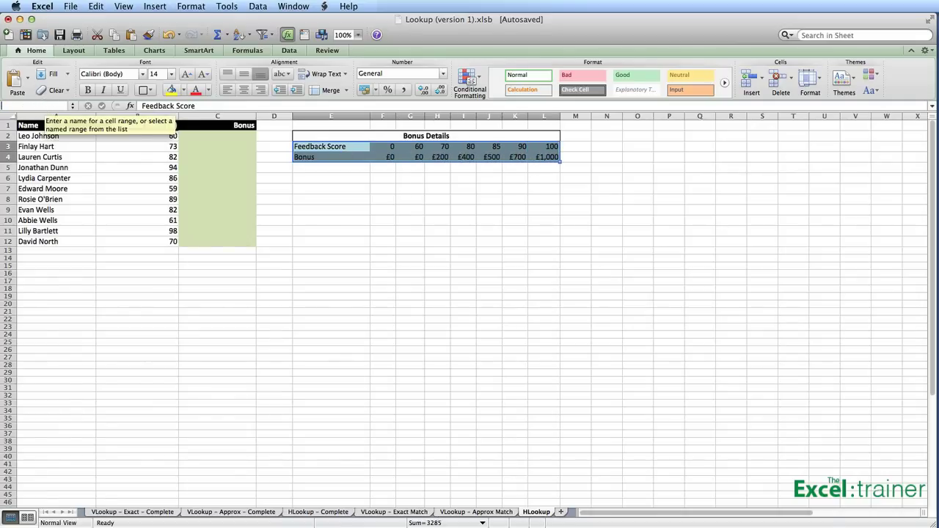
type("edback2")
key("Return")
Enter the approximate-match formula =HLOOKUP(B2,Feedback2,2,TRUE) in C2 and fill it down to C12.
left_click(219, 135)
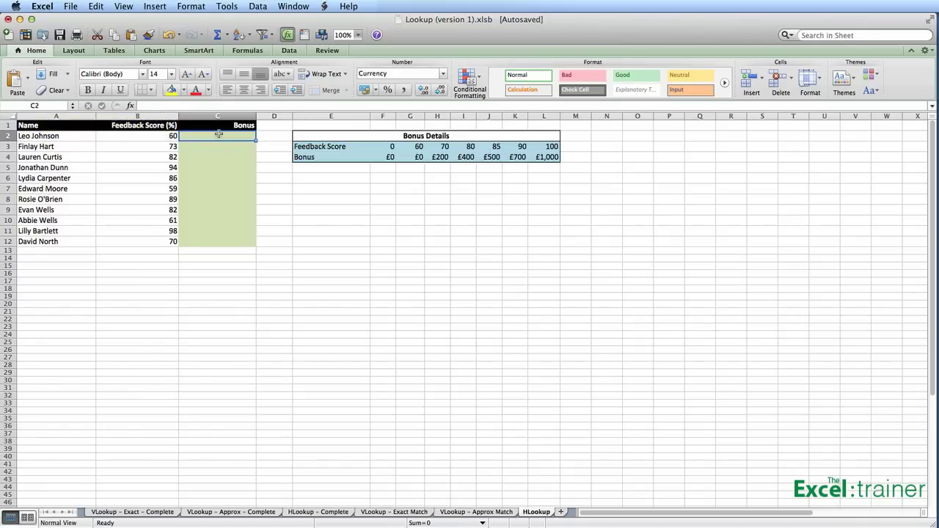
type("=")
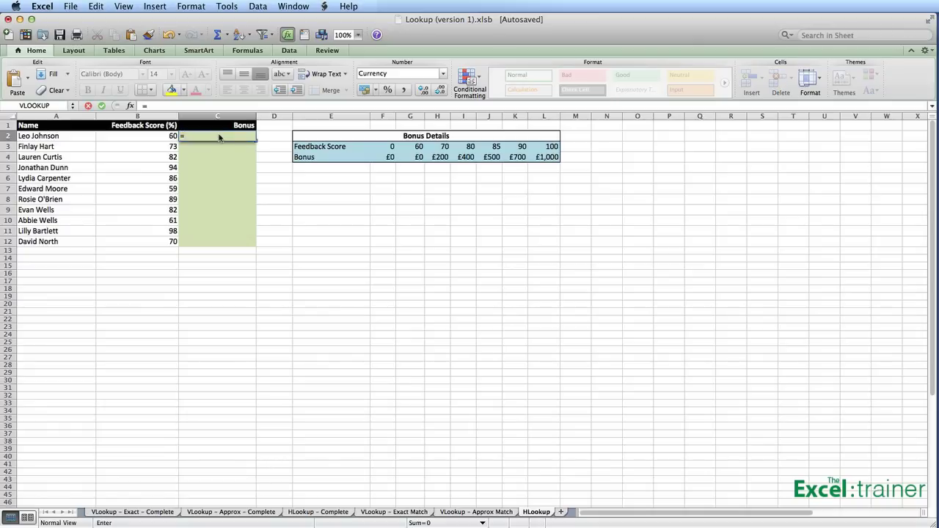
type("hlookup")
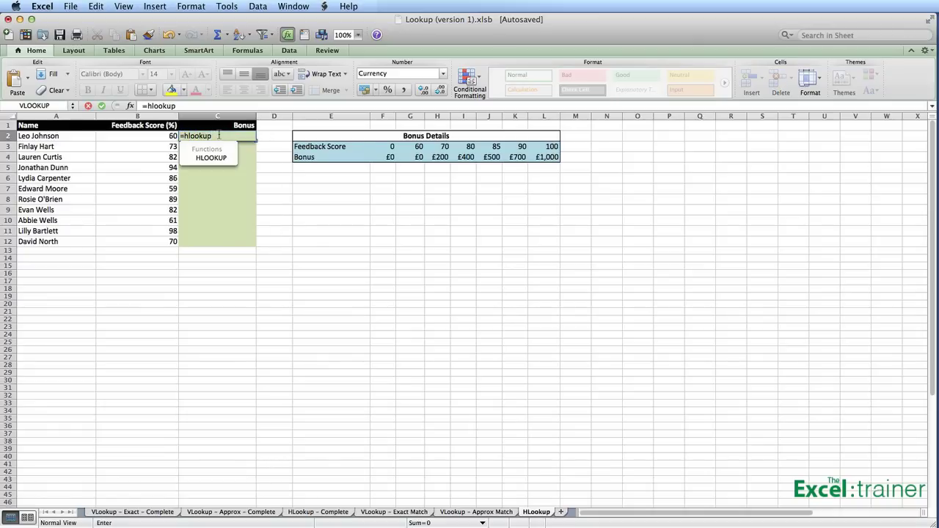
type("(")
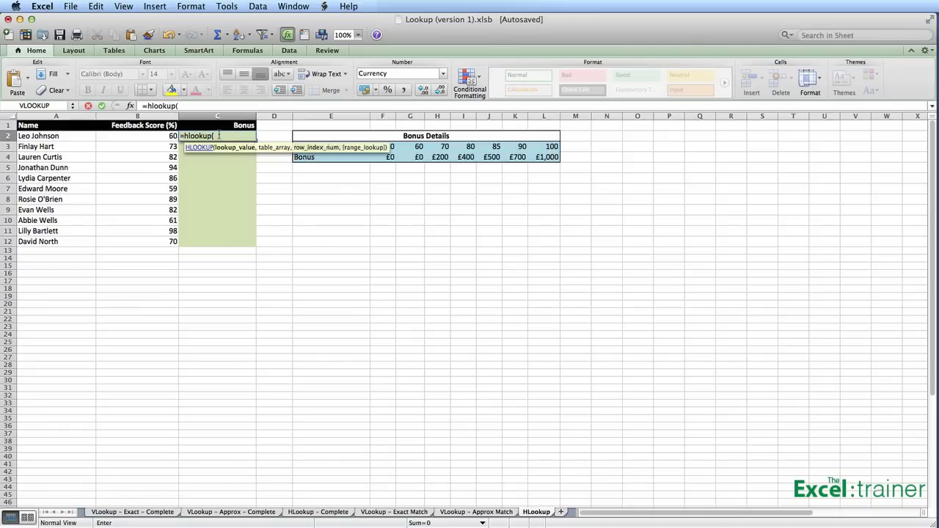
left_click(168, 136)
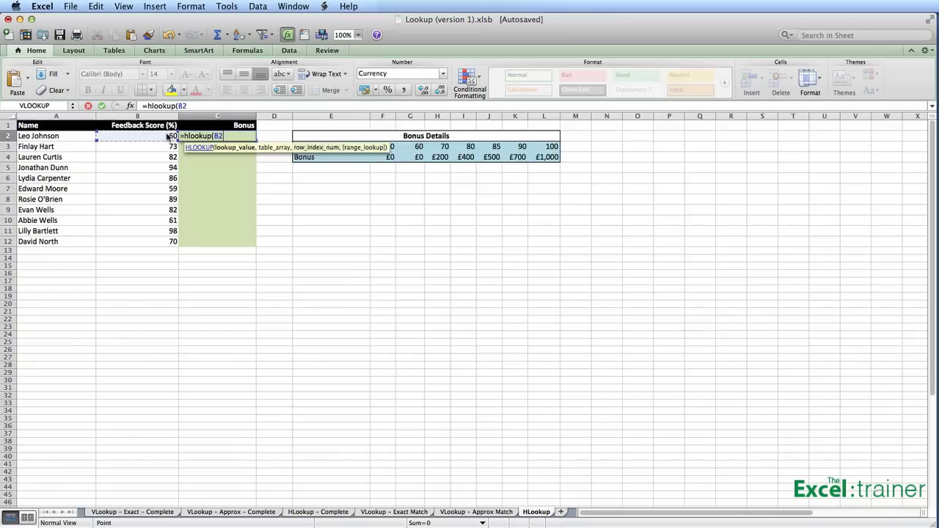
type(",")
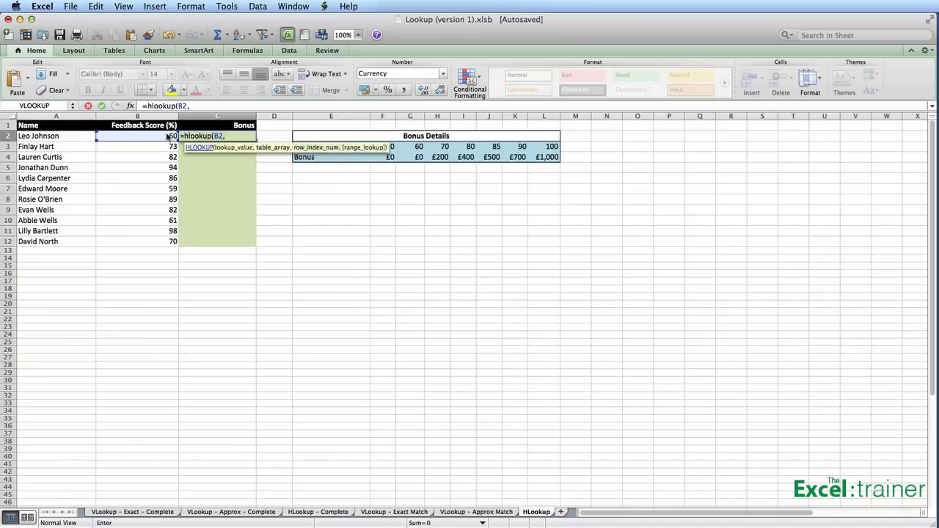
type("feedback2")
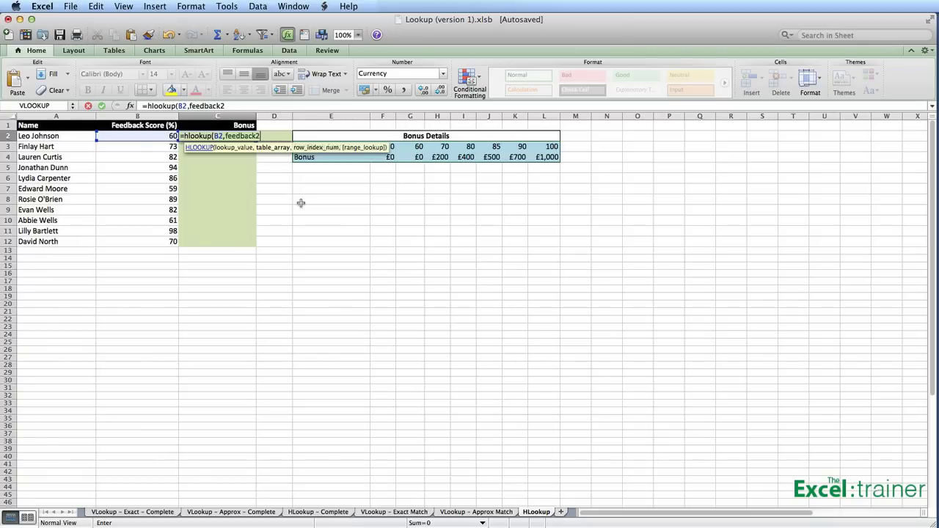
type(",")
type("2,")
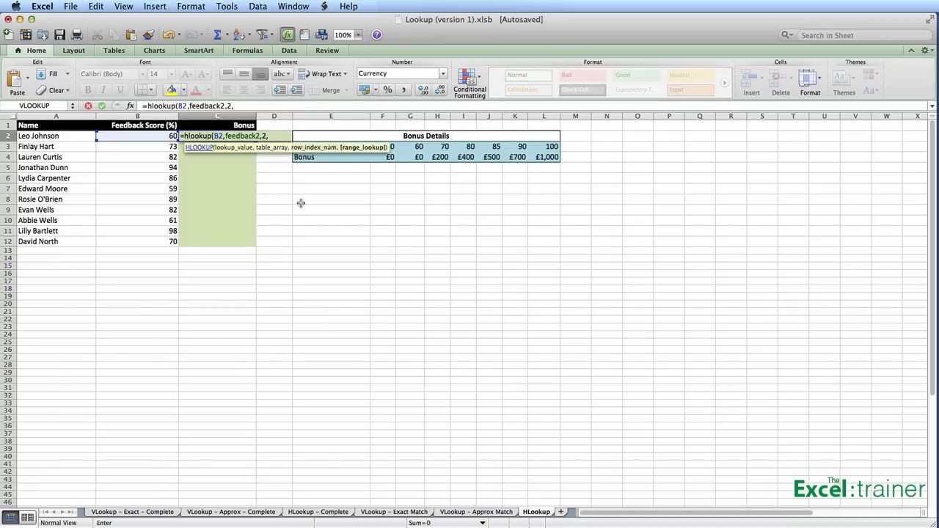
type("True)")
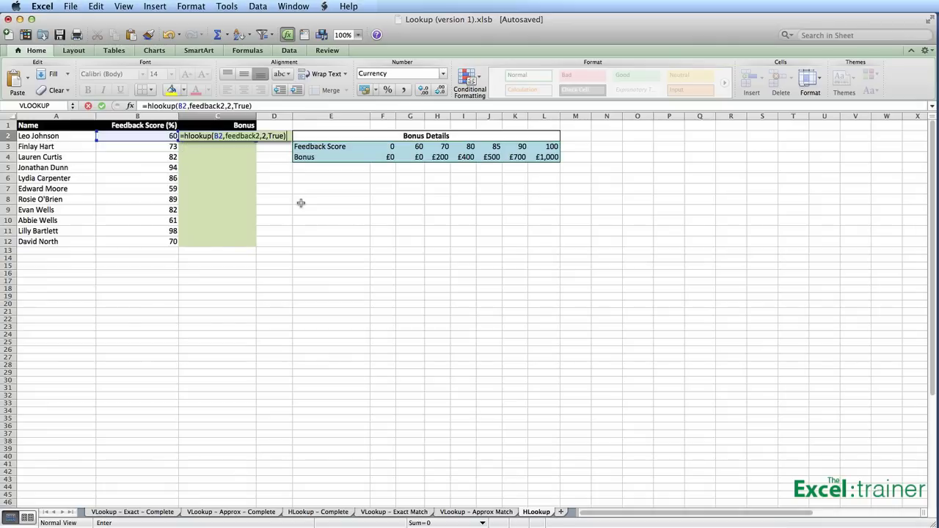
key("Return")
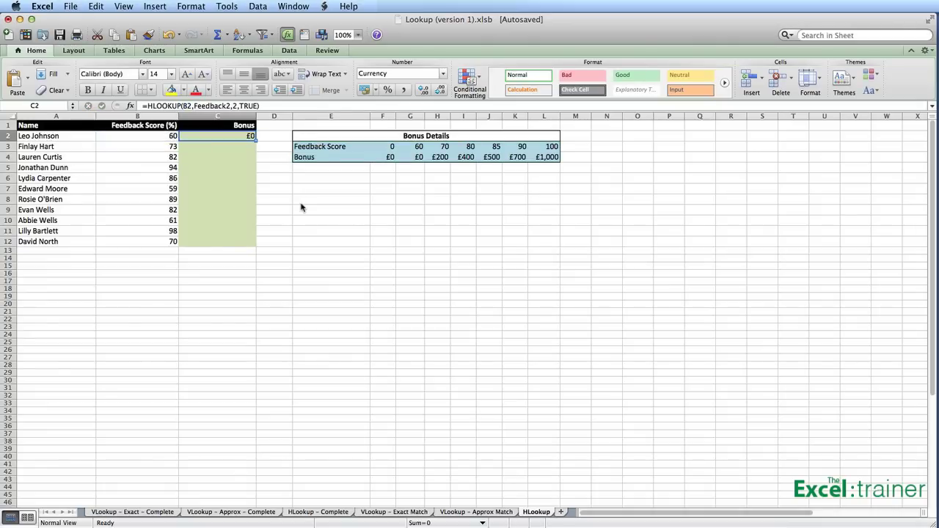
left_click_drag(255, 140, 244, 246)
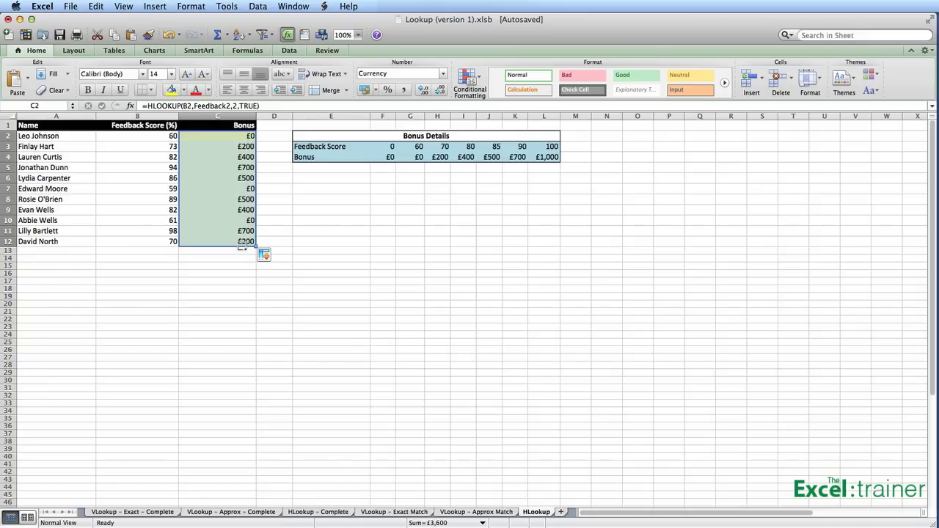
Trace the feedback score in B5 across the Feedback Score row to the bonus in K4, and compare it with C5.
left_click(157, 168)
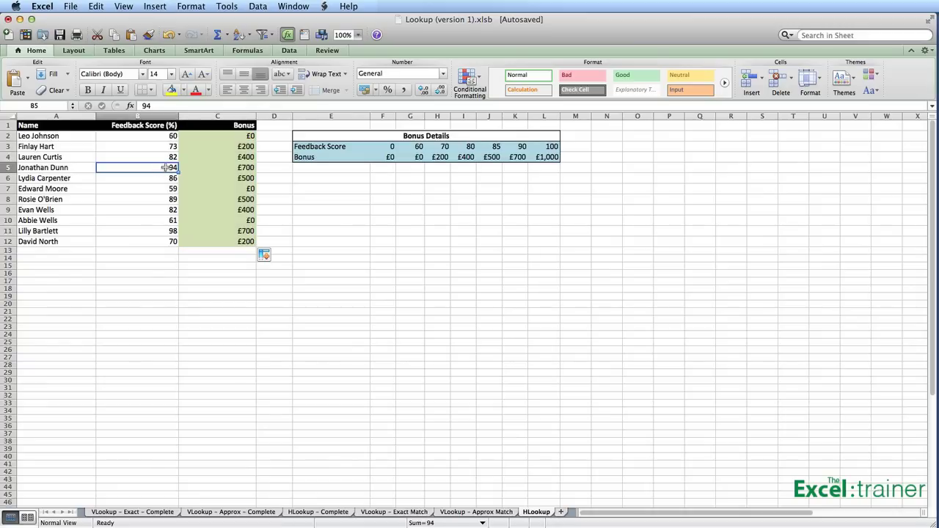
left_click(376, 148)
key("Right")
key("Right")
key("Right")
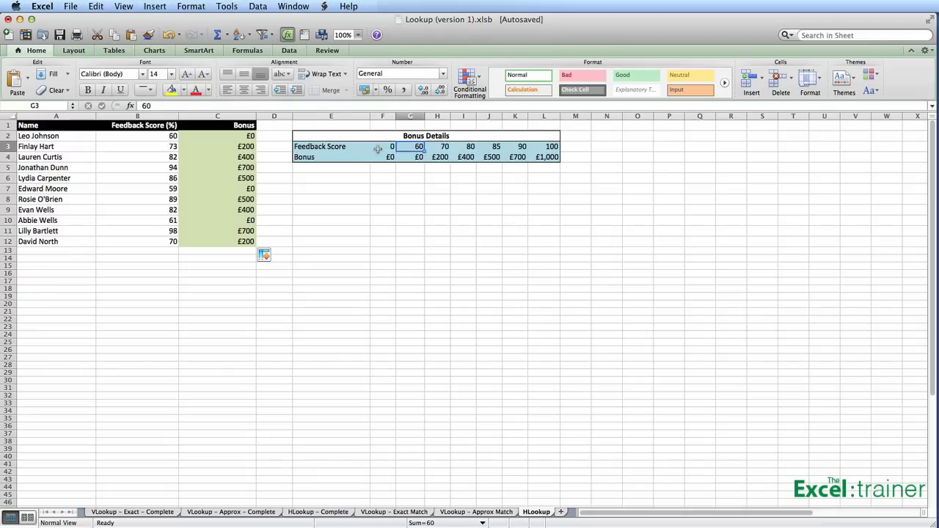
key("Right")
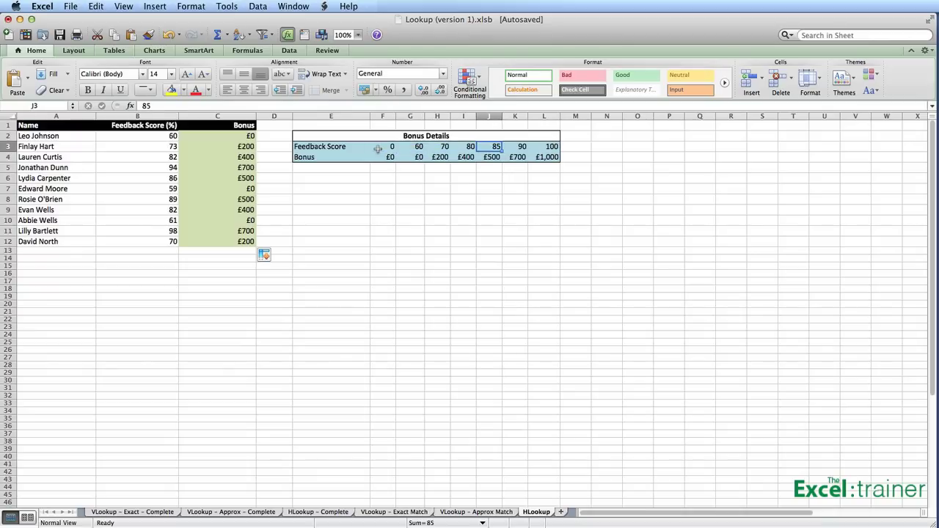
key("Right")
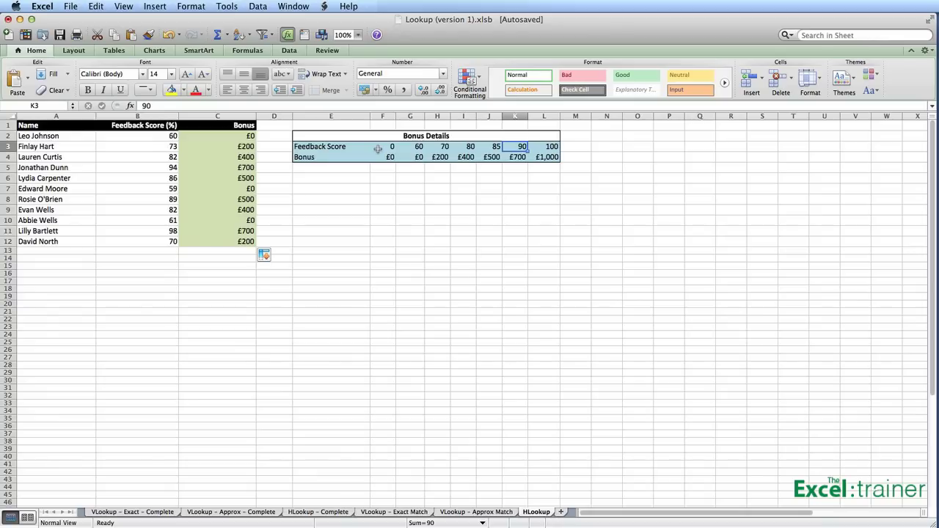
key("Right")
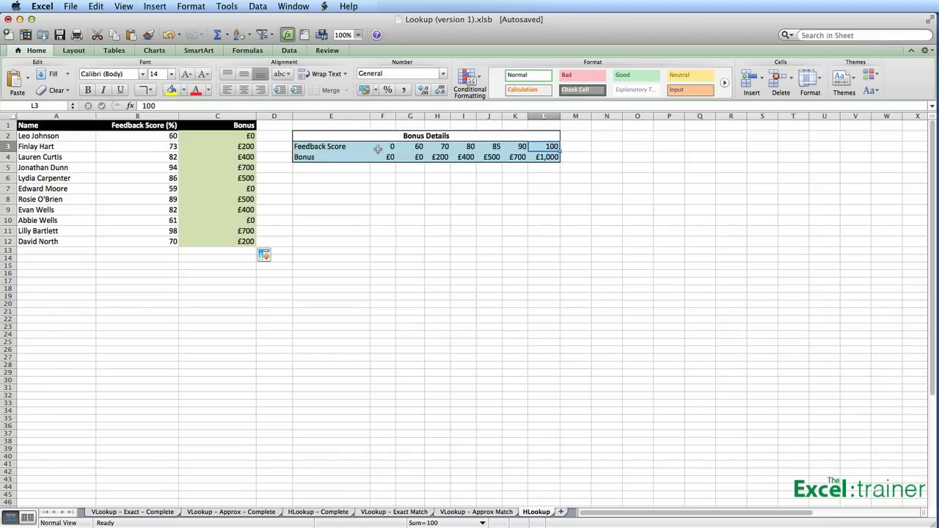
key("Left")
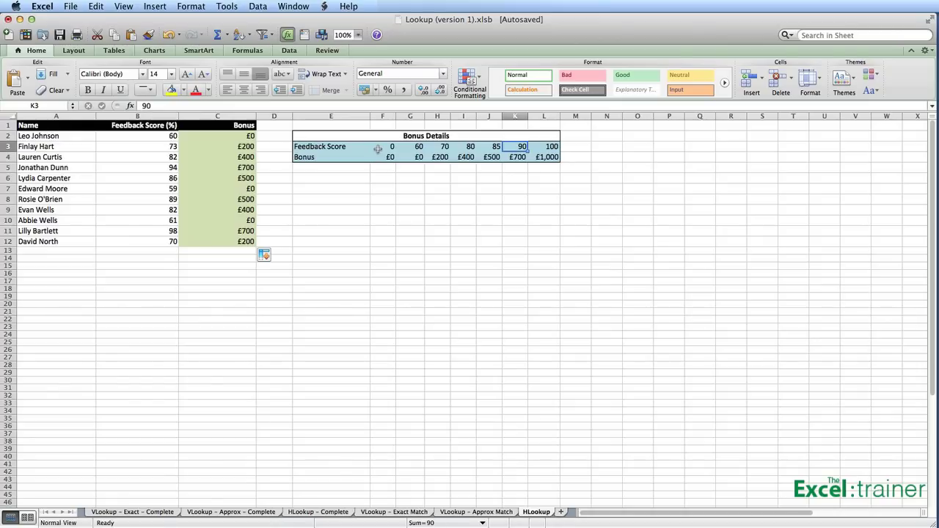
key("Down")
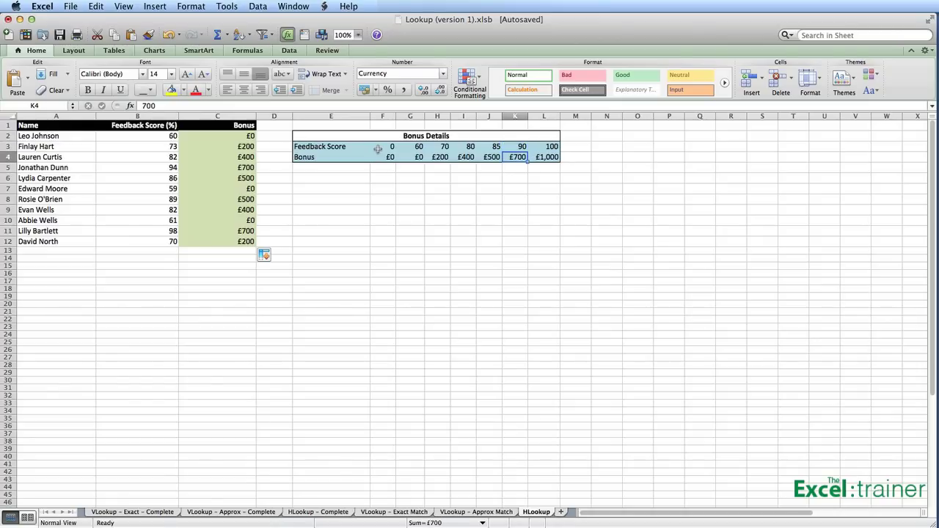
left_click(222, 168)
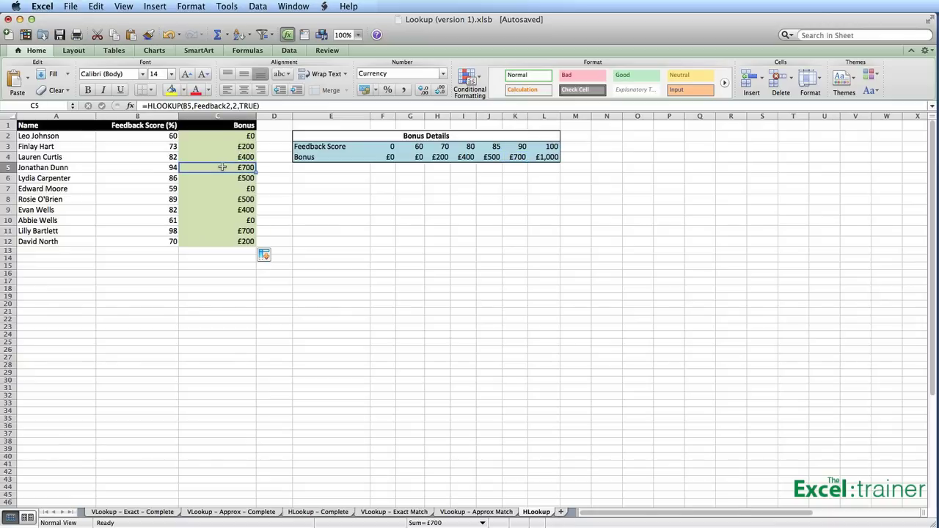